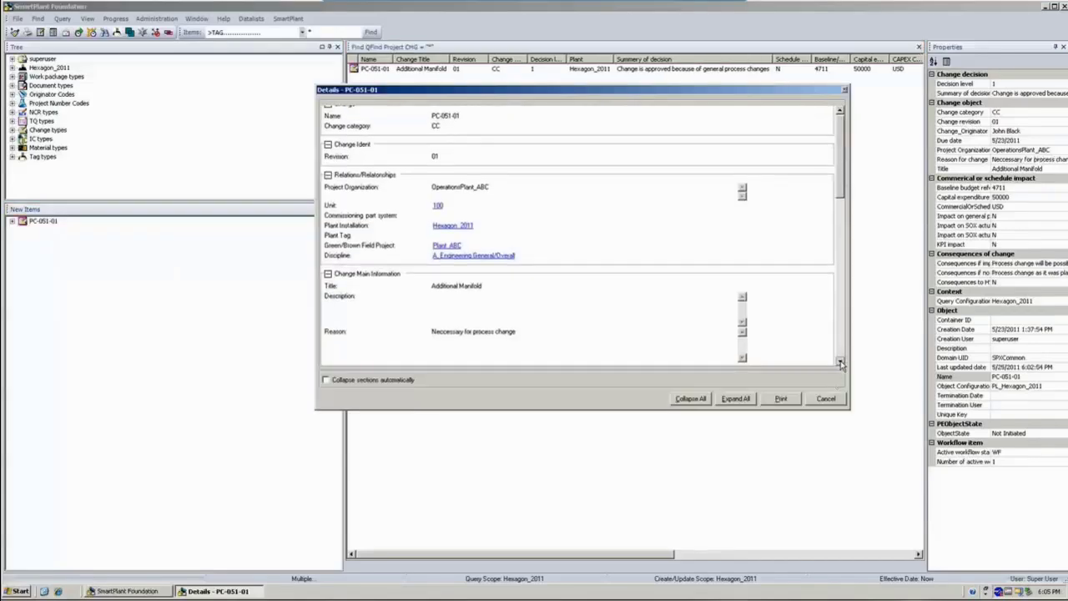
Review the change details, then view the Control Valve Technical Specification PDF.
click(840, 363)
click(840, 363)
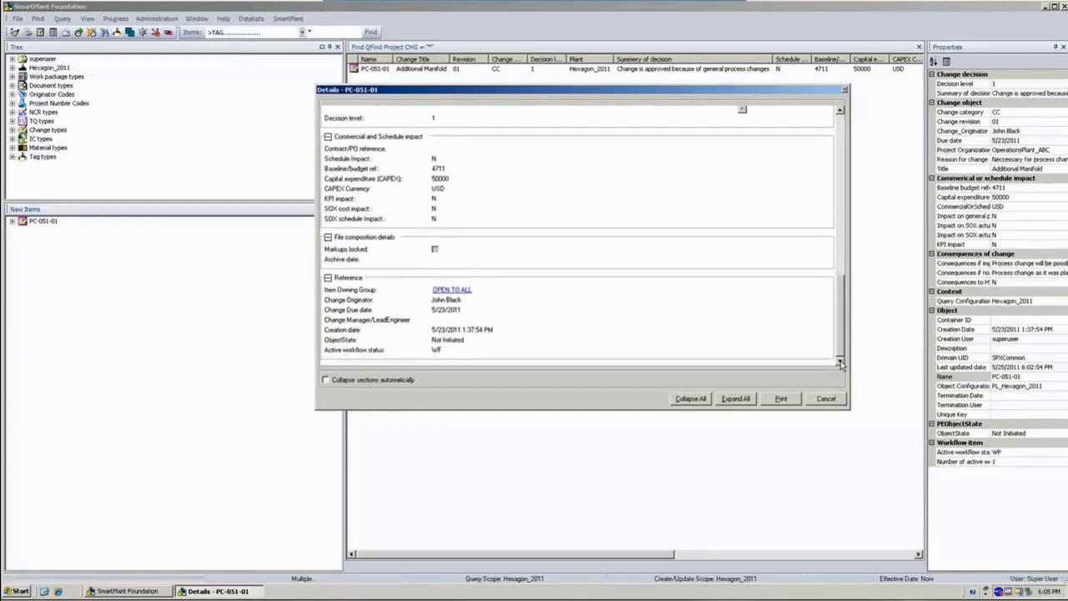
click(825, 398)
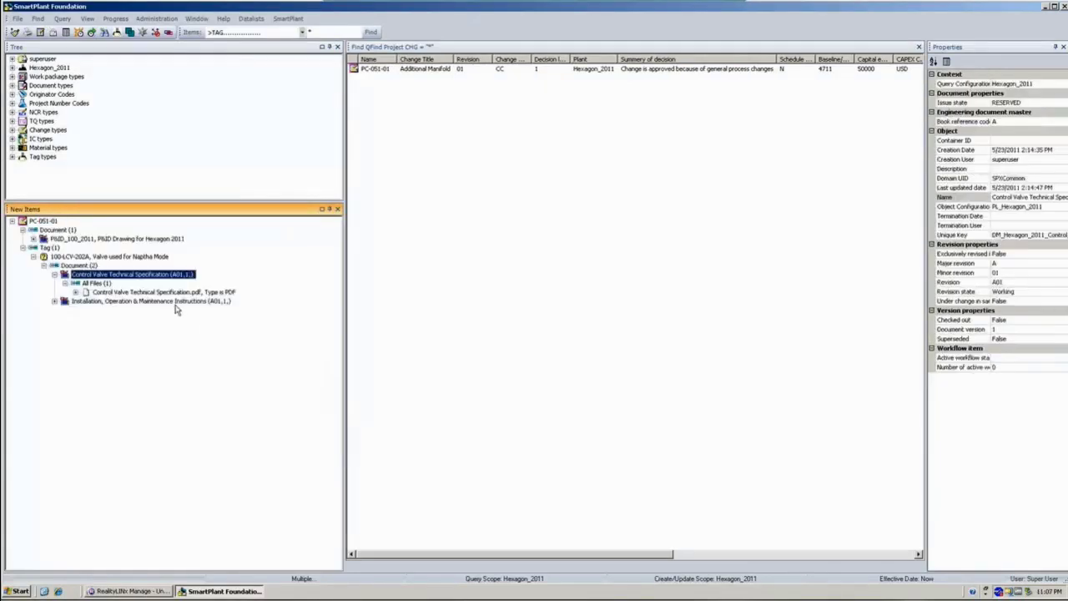
click(178, 294)
right_click(180, 294)
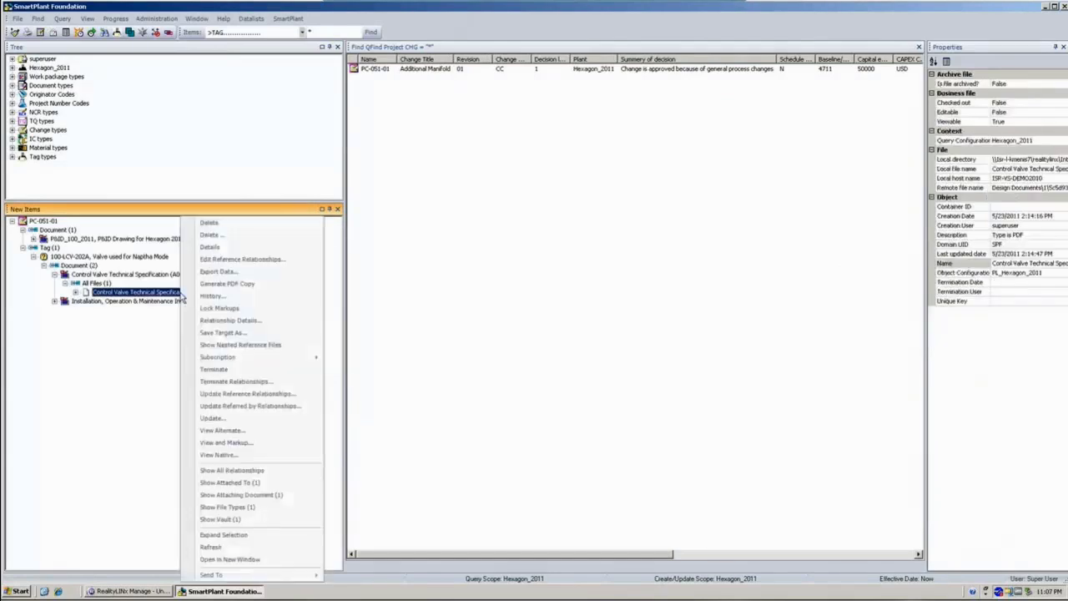
click(227, 443)
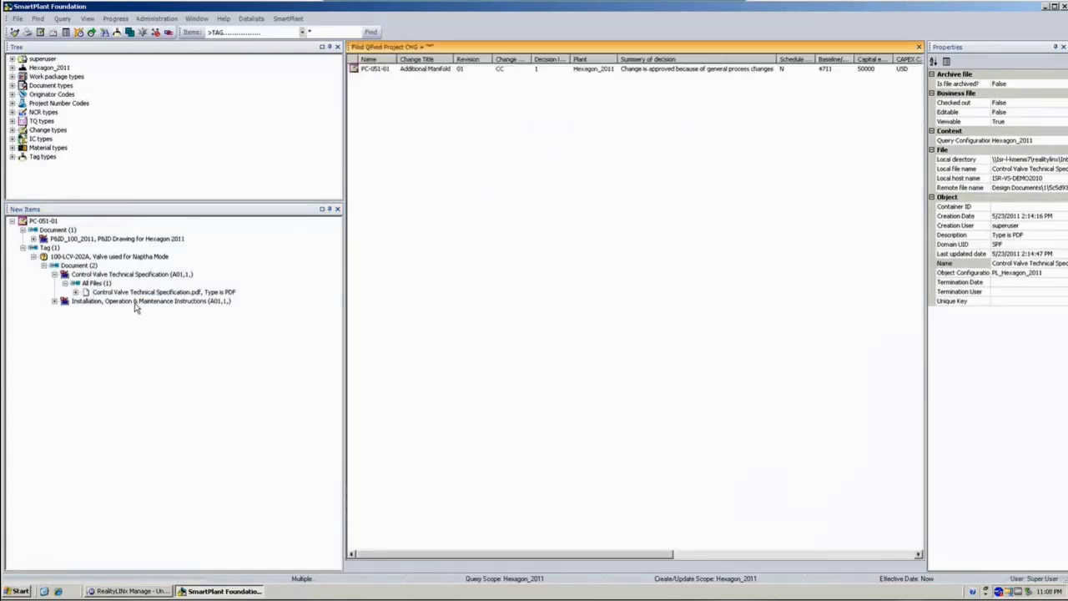
Open drawing P&ID_100_2011 in View and Markup from valve tag 100-LCV-202A.
click(136, 303)
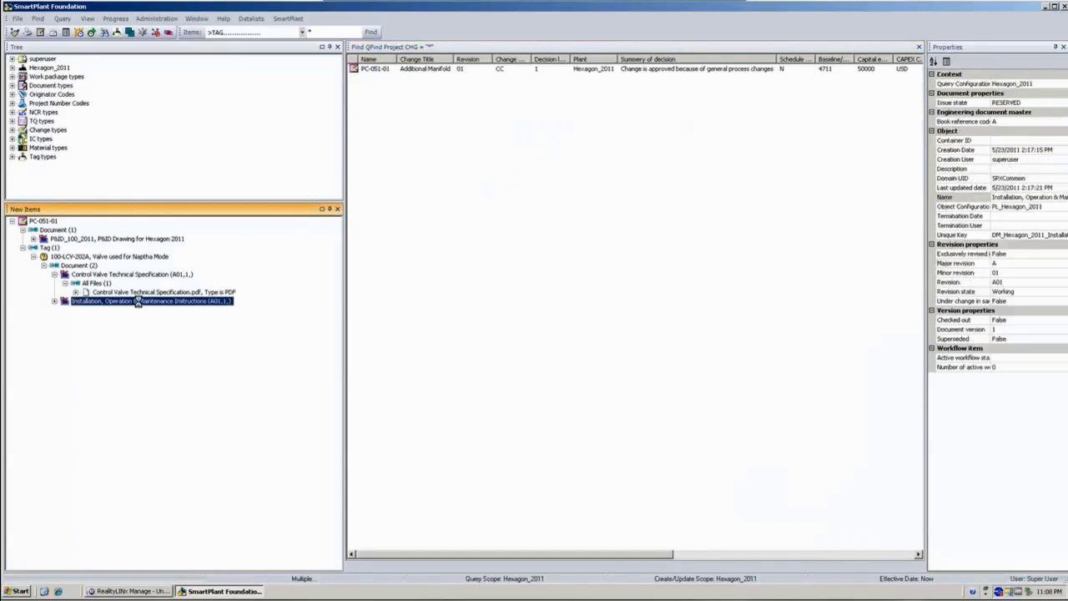
right_click(147, 257)
click(188, 373)
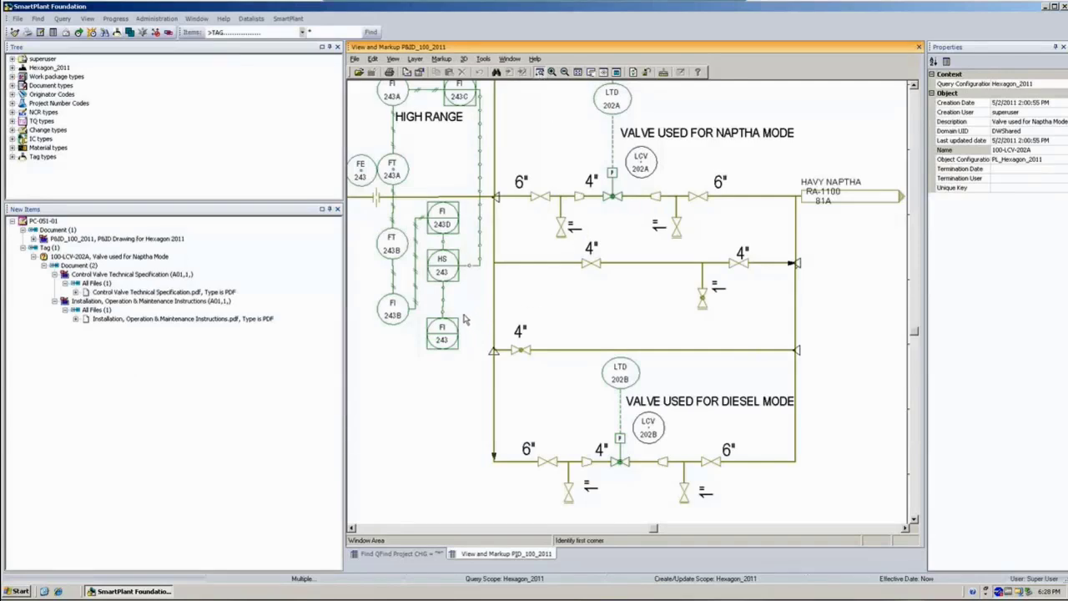
Zoom-window the P&ID onto the diesel-mode valve LCV-202B area.
drag(463, 314, 715, 402)
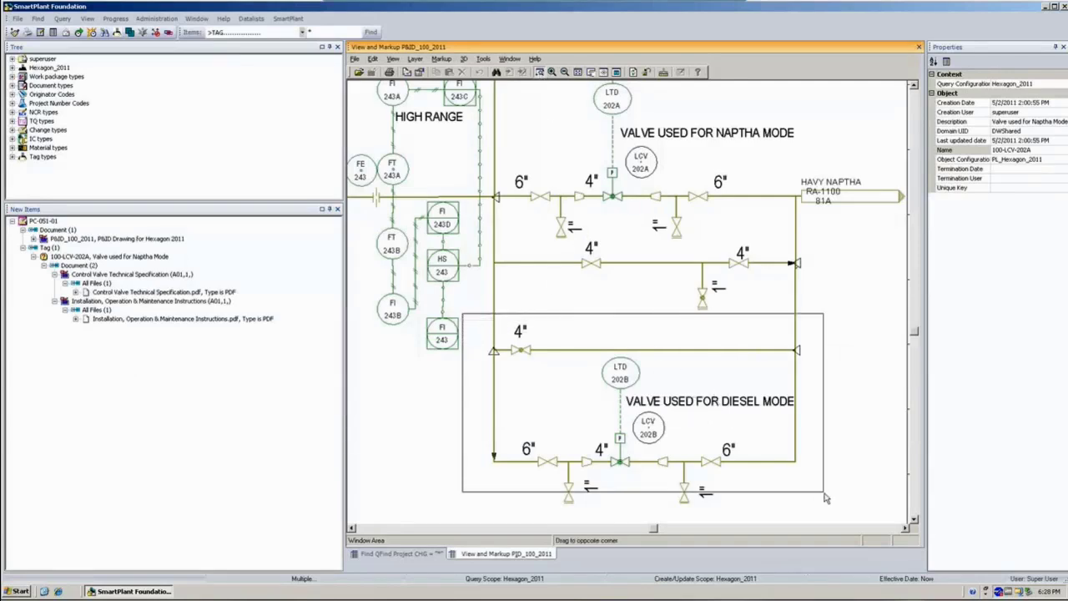
drag(716, 402, 843, 519)
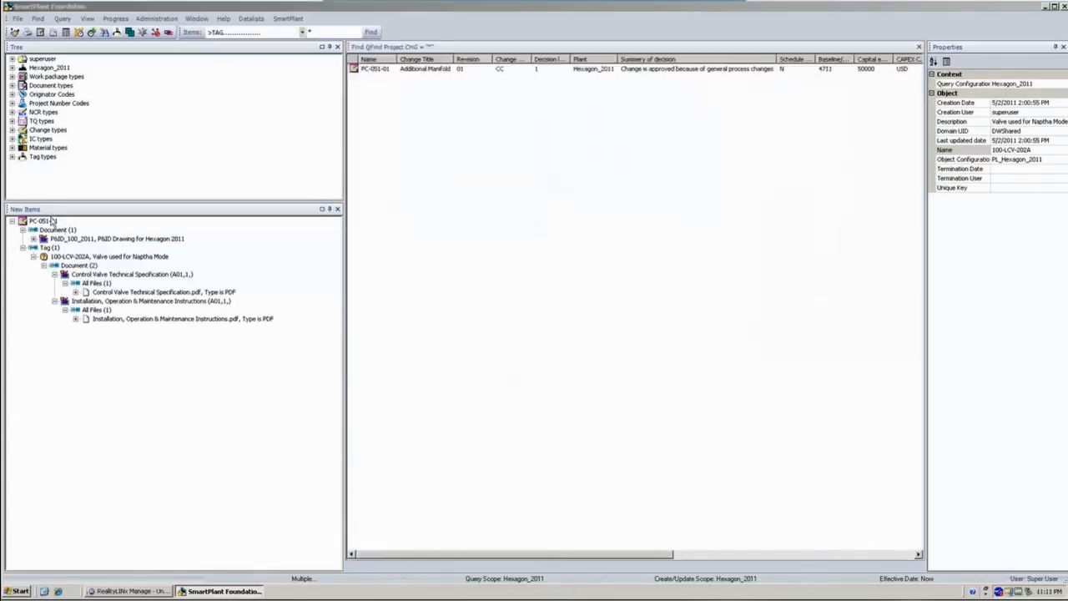
Show PC-051-01's workflows and view the Change Request Workflow step diagram, then close it.
click(46, 221)
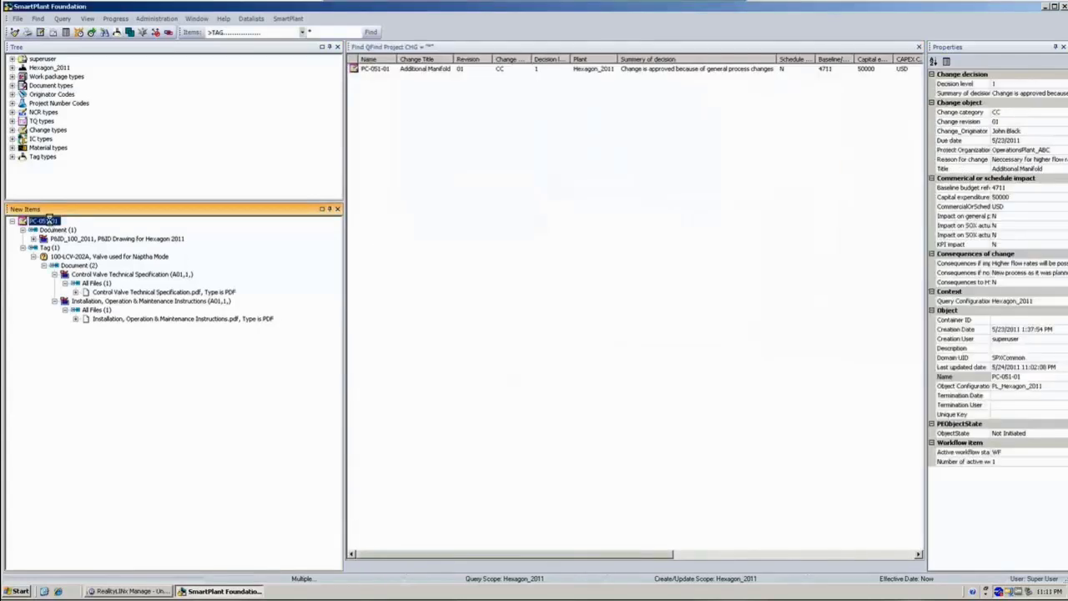
right_click(50, 224)
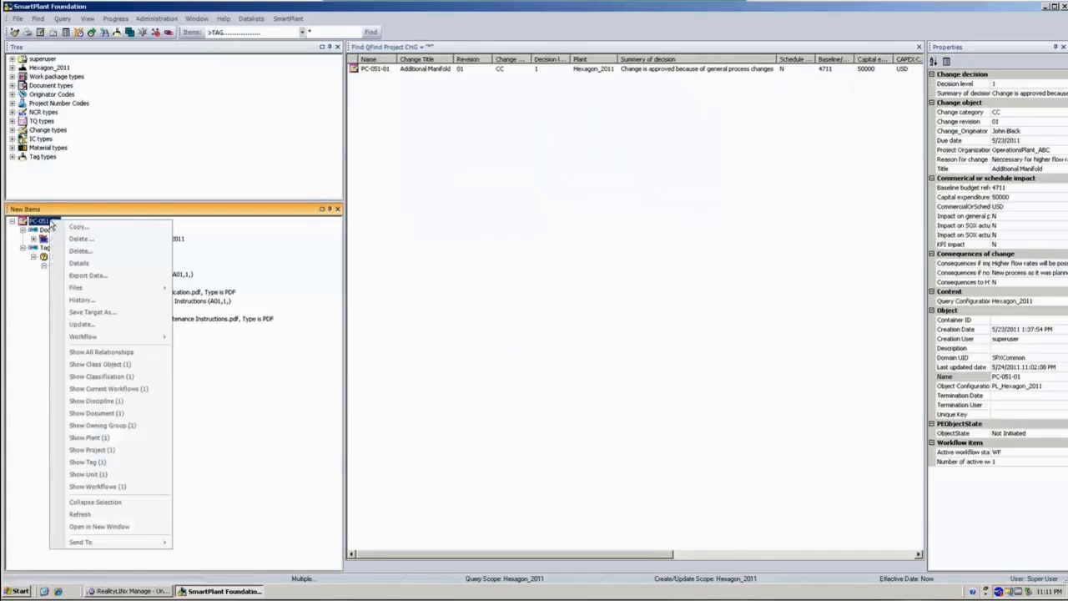
click(104, 489)
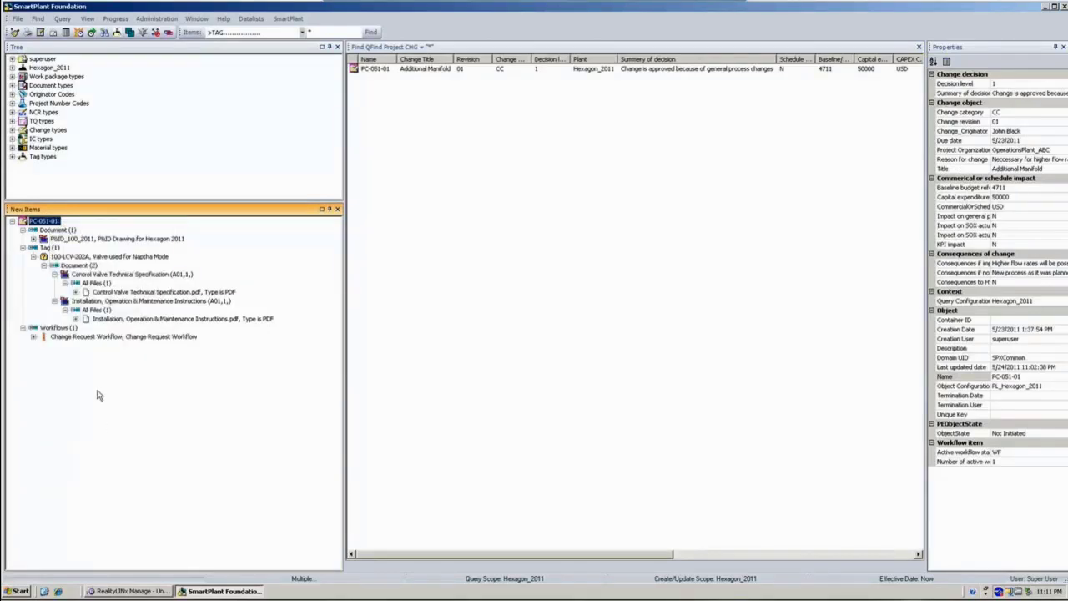
click(97, 337)
right_click(98, 339)
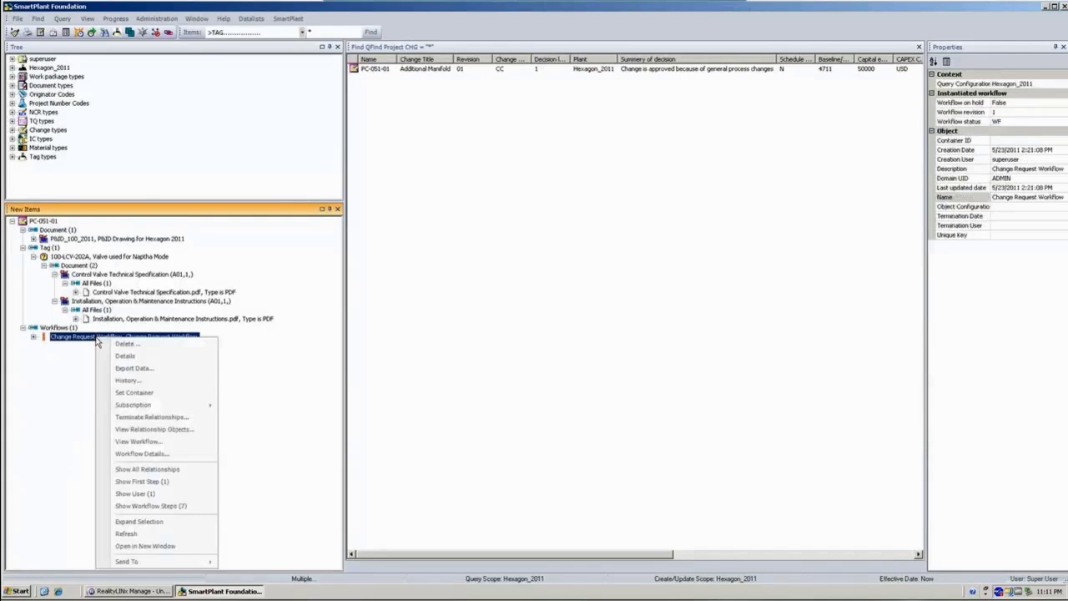
click(150, 441)
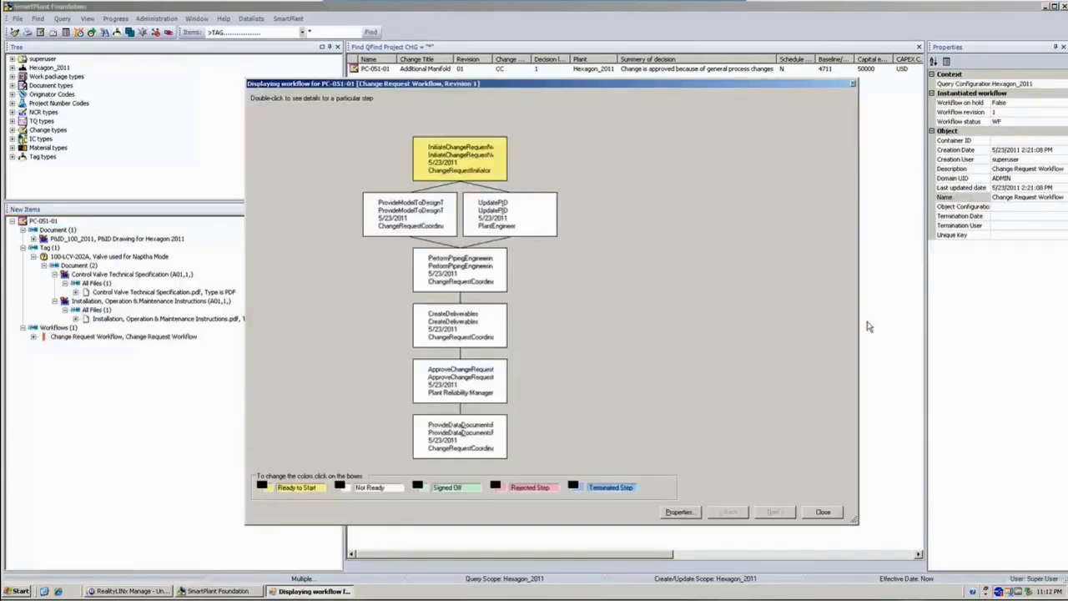
click(853, 84)
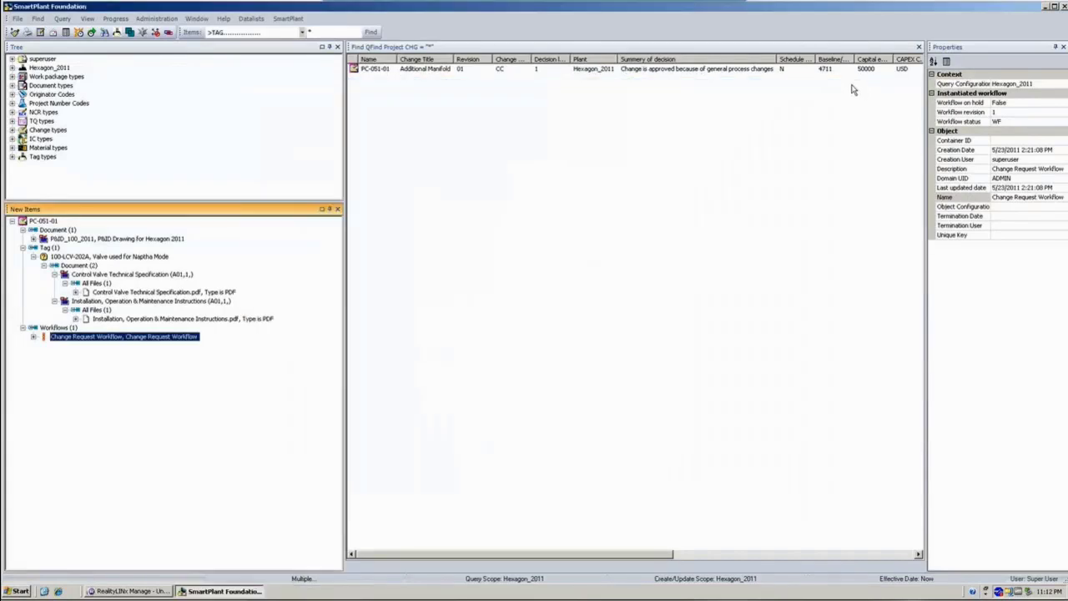
Display valve tag 100-LCV-202A from New Items in RealityLINx.
click(165, 257)
right_click(156, 257)
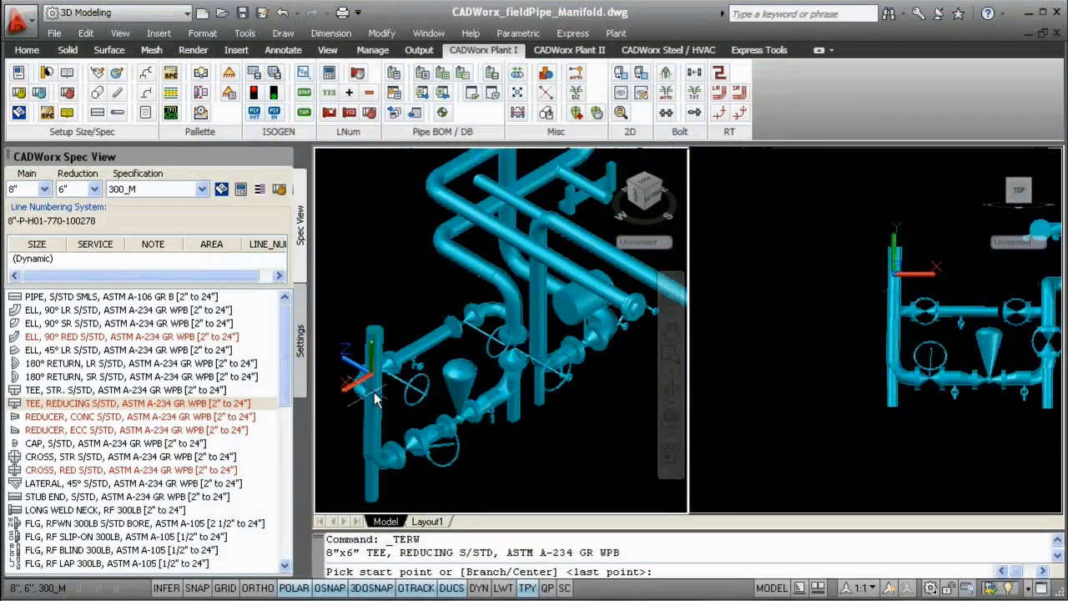
Place an 8×6 inch reducing tee on the manifold's vertical pipe.
click(375, 392)
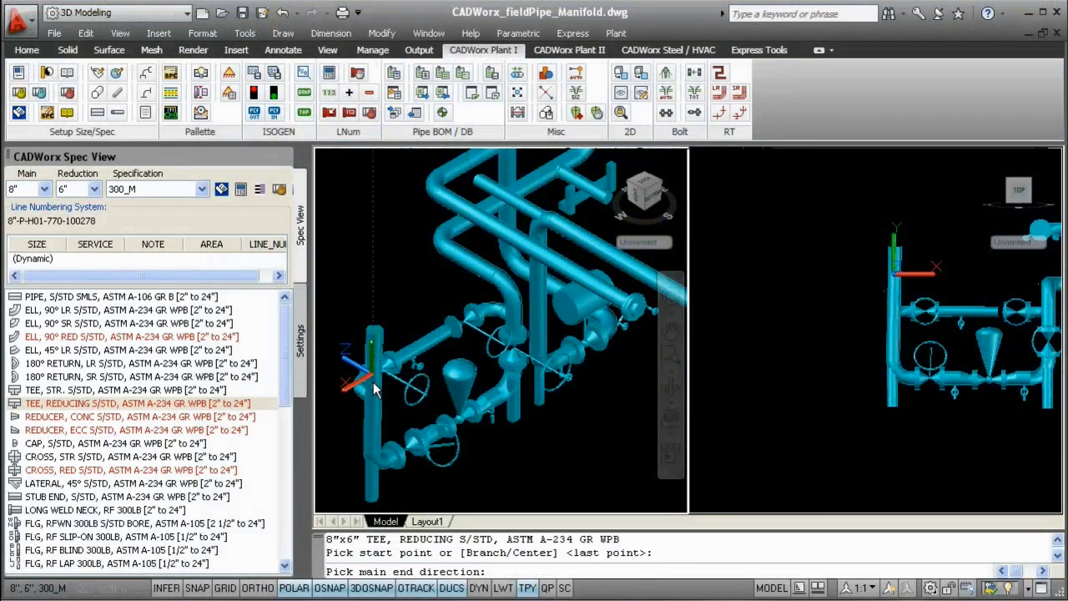
click(374, 283)
click(337, 406)
click(169, 404)
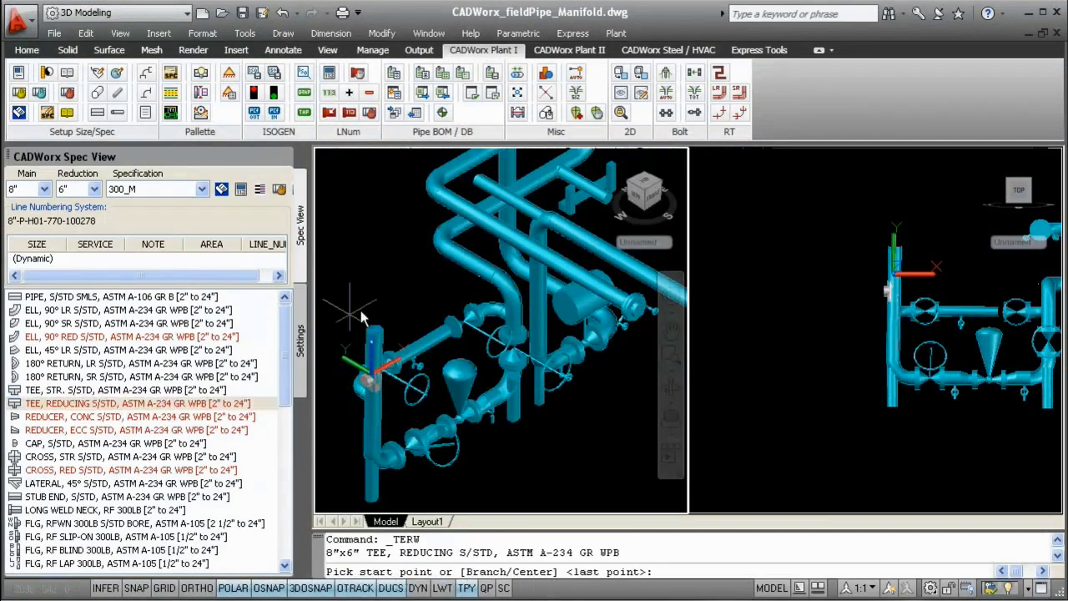
click(499, 255)
click(384, 211)
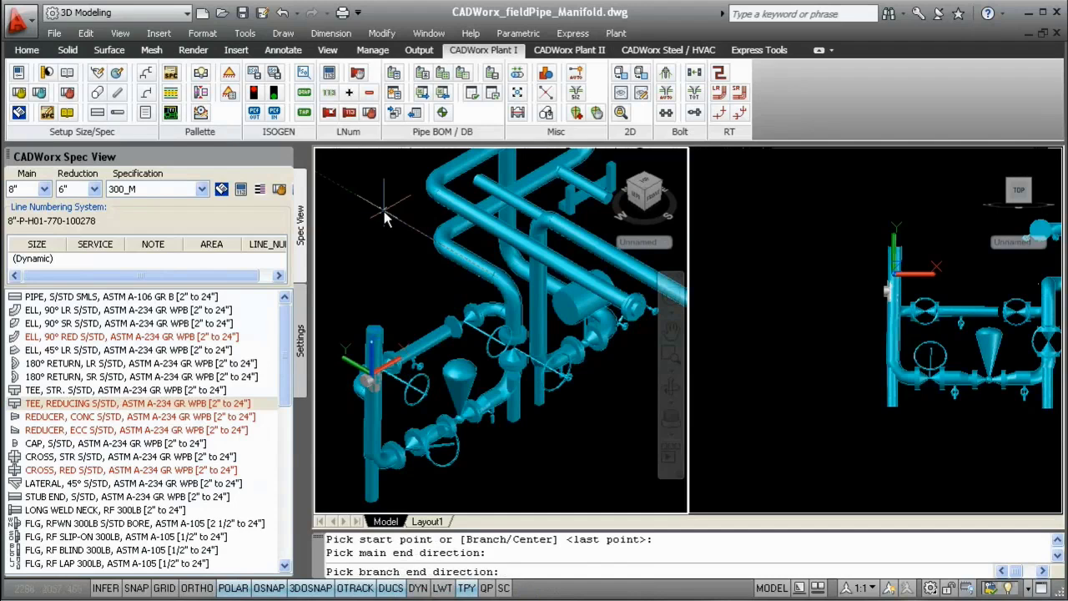
click(432, 303)
key(Escape)
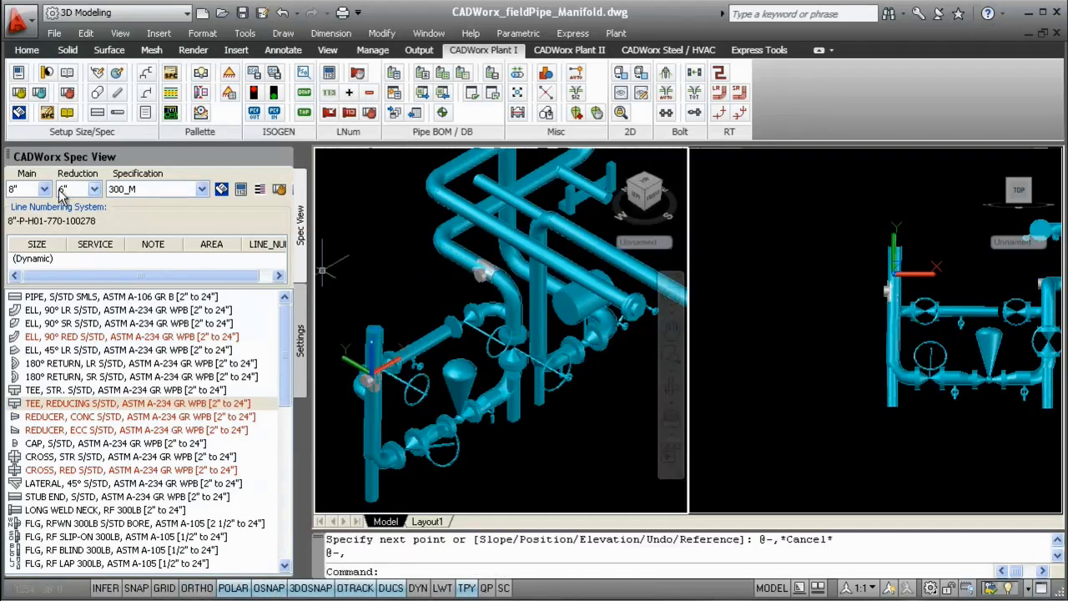
Set the main pipe size to 6 inch and start the Router tool.
click(44, 188)
click(27, 359)
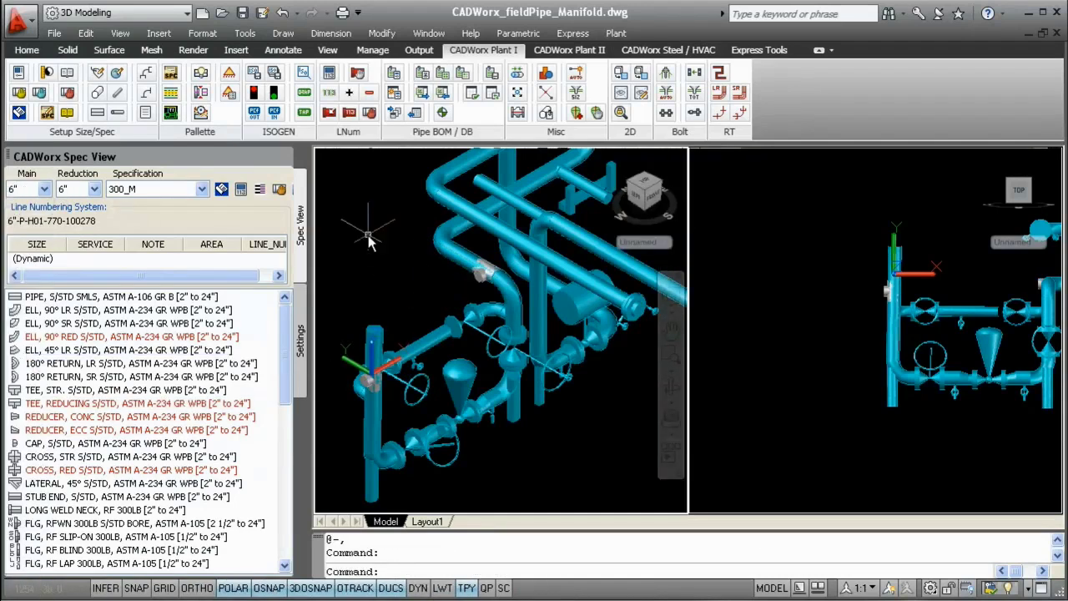
click(720, 73)
Start the route at the tee with a 3095 leg and a @0,-502,-340 offset.
click(480, 283)
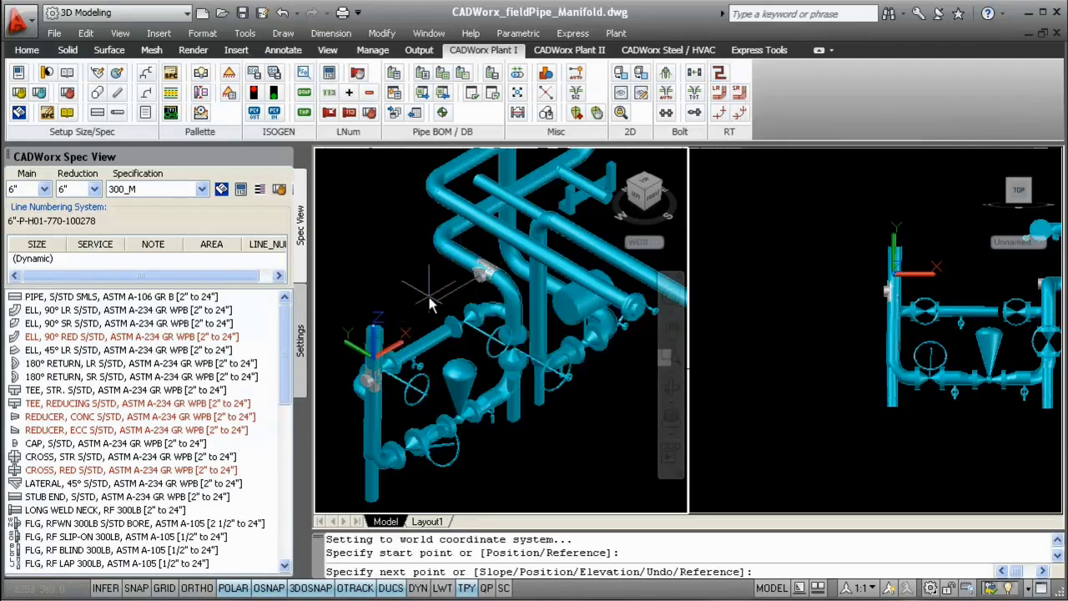
scroll(426, 303, down, 2)
middle_drag(425, 303, 567, 278)
text(3095)
key(Return)
text(@0,-502,-340)
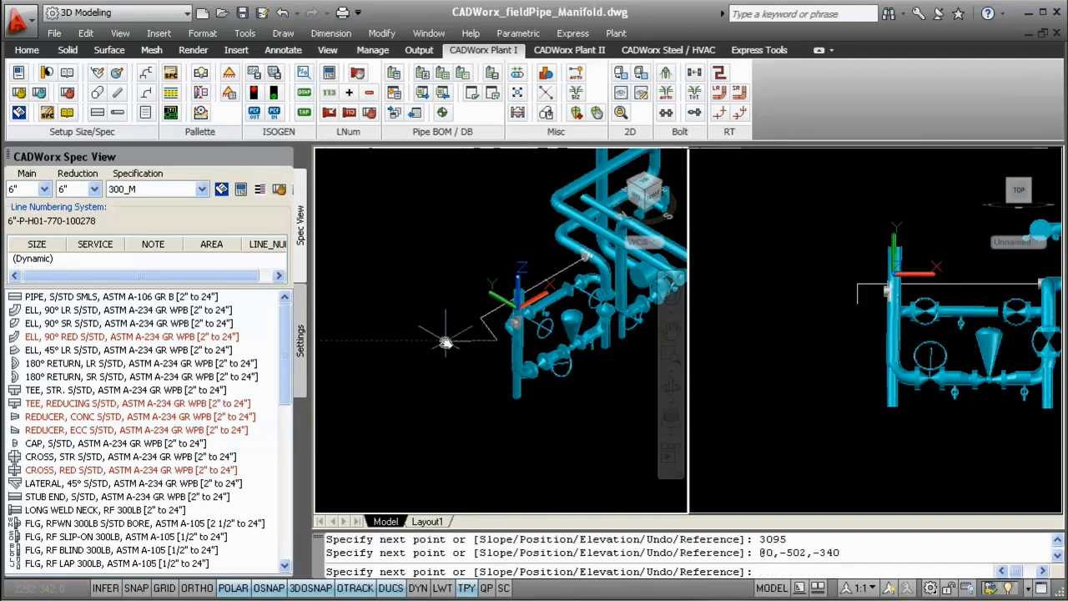
key(Return)
Continue the route with bottom-of-pipe elevation -1887 and a 2100 centerline leg.
text(bop)
key(Return)
key(Return)
text(e)
key(Return)
key(Return)
text(-1887)
key(Return)
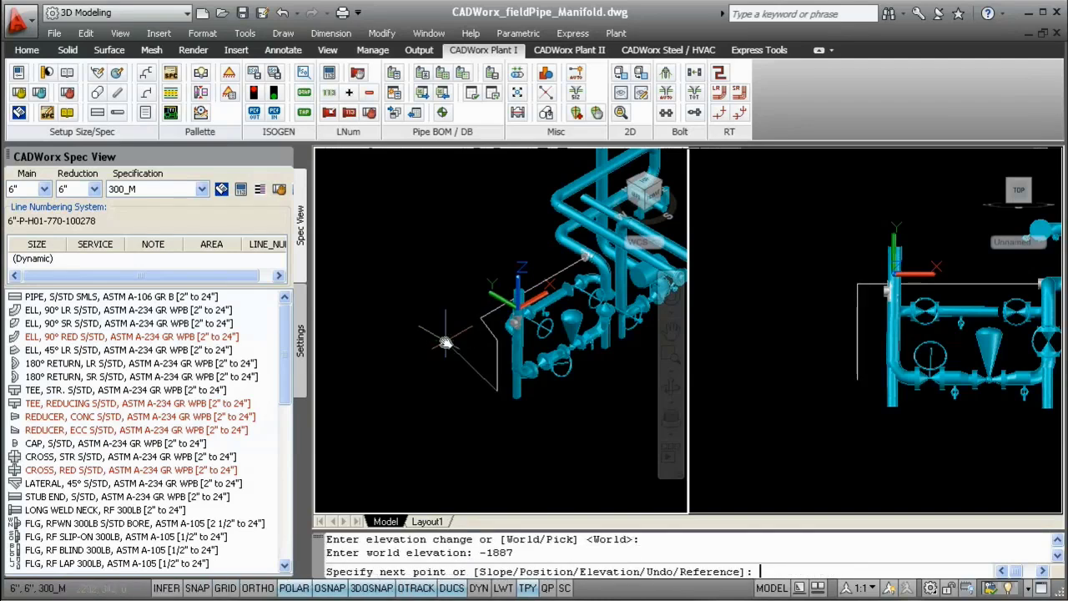
text(2100 )
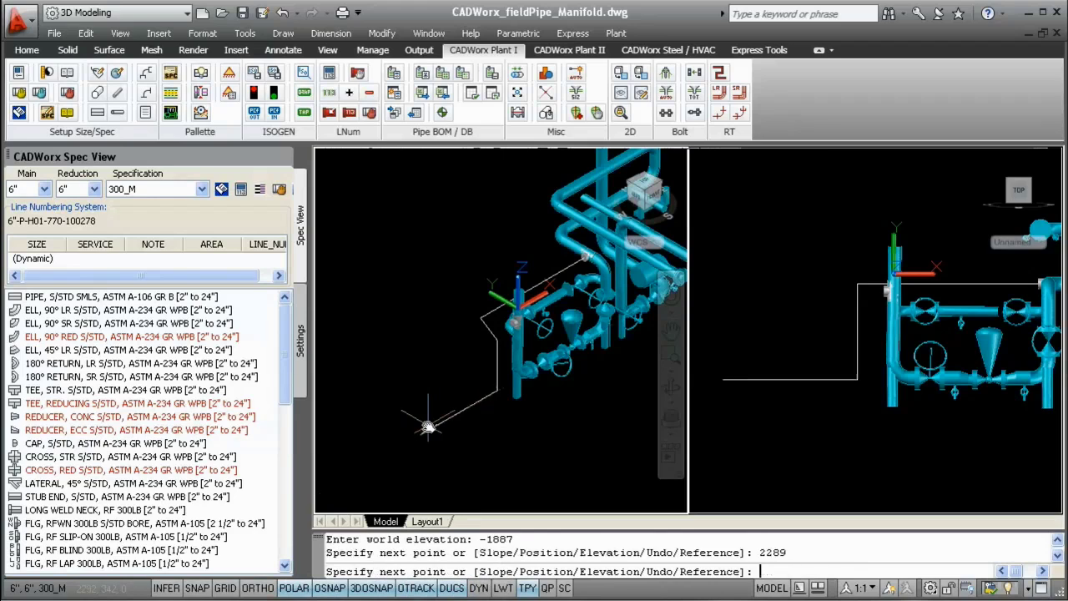
text(p)
key(Return)
text(c e p)
key(Return)
Zoom in on the manifold, pick the final elevation point, and finish routing.
click(670, 357)
click(434, 290)
click(605, 392)
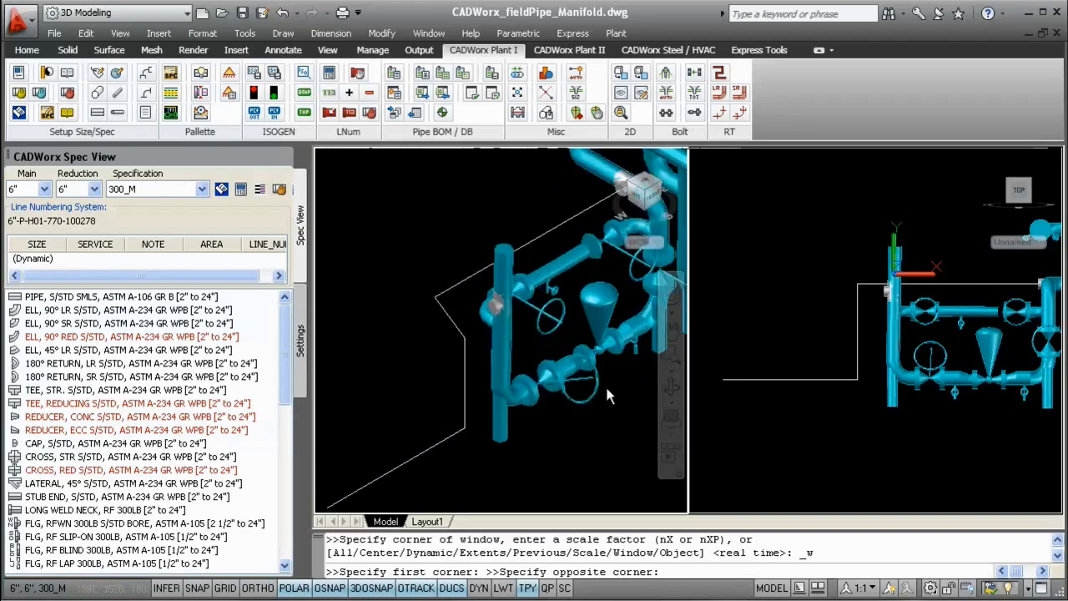
click(484, 304)
key(Return)
Convert the rectangle polyline into 6-inch Buttweld LR pipe with elbows.
scroll(499, 309, down, 2)
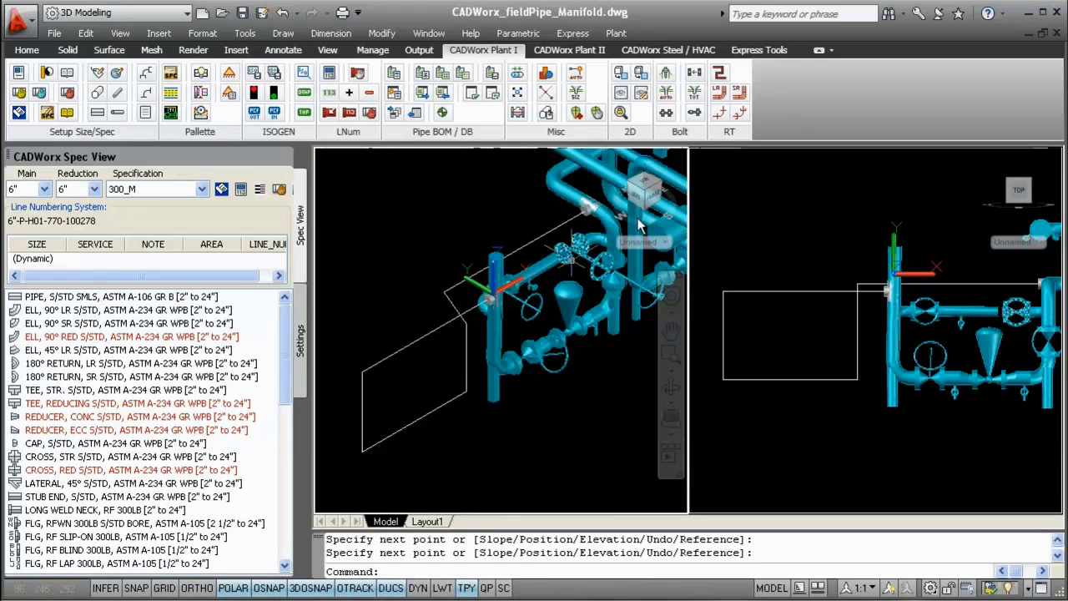
click(719, 95)
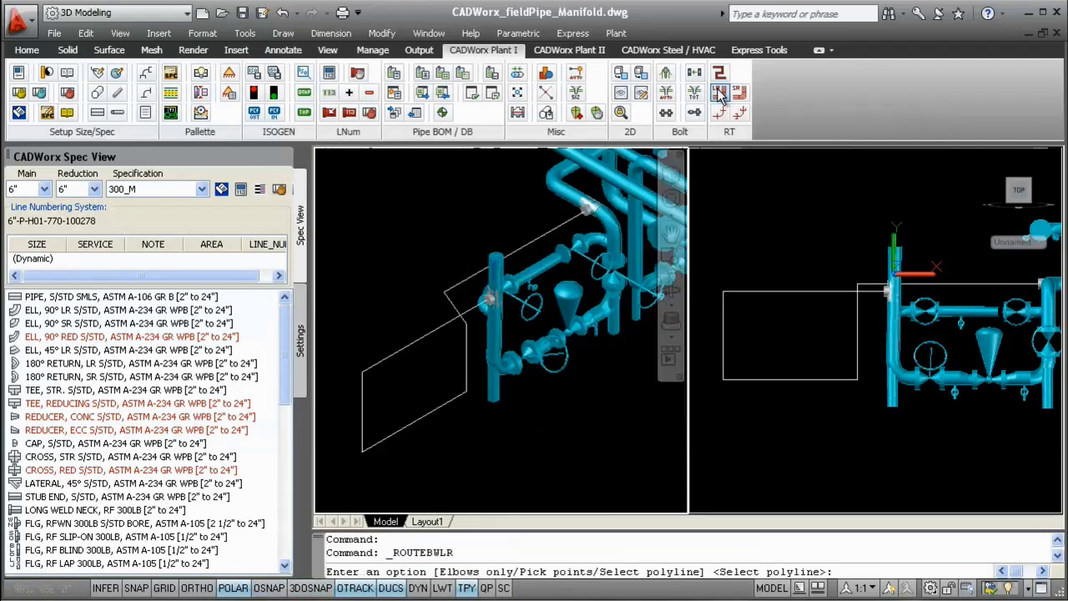
key(Return)
click(544, 227)
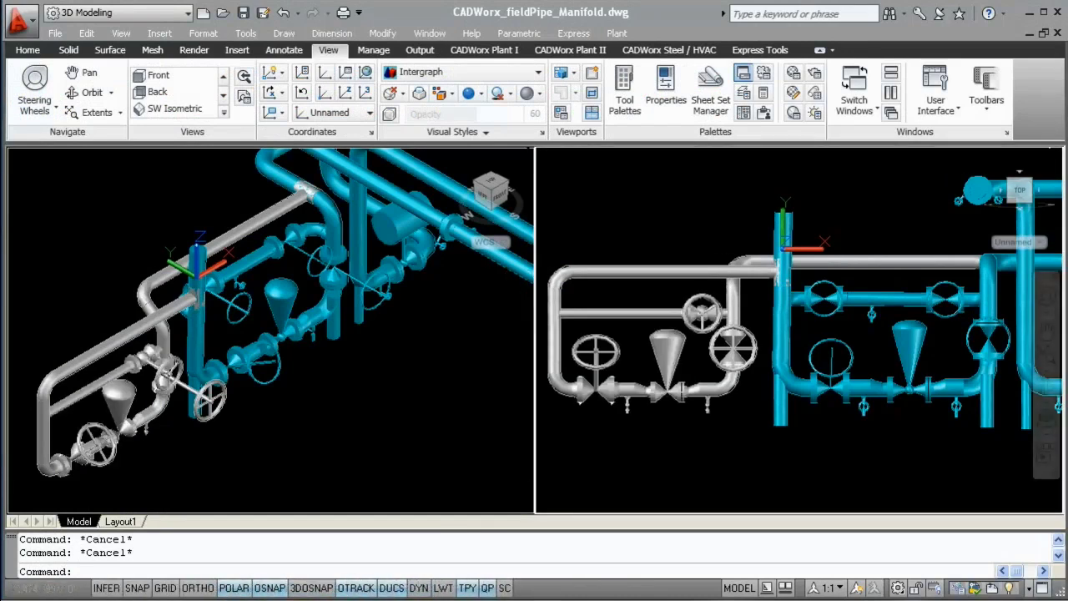
Run System Out from the CADWorx Plant II tab and save the CAESAR II .c2 file.
click(570, 49)
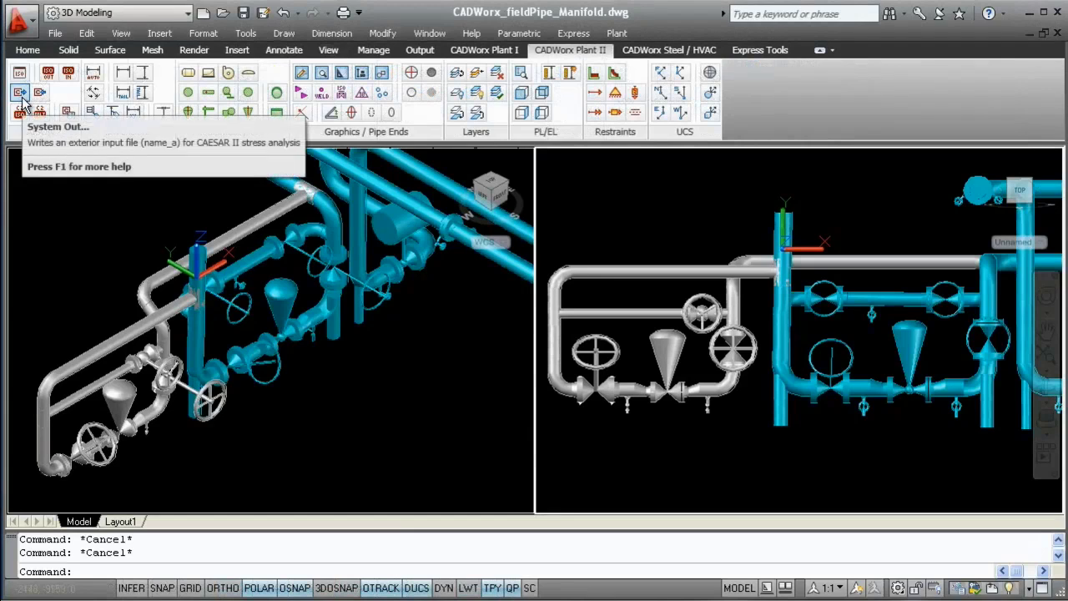
click(21, 98)
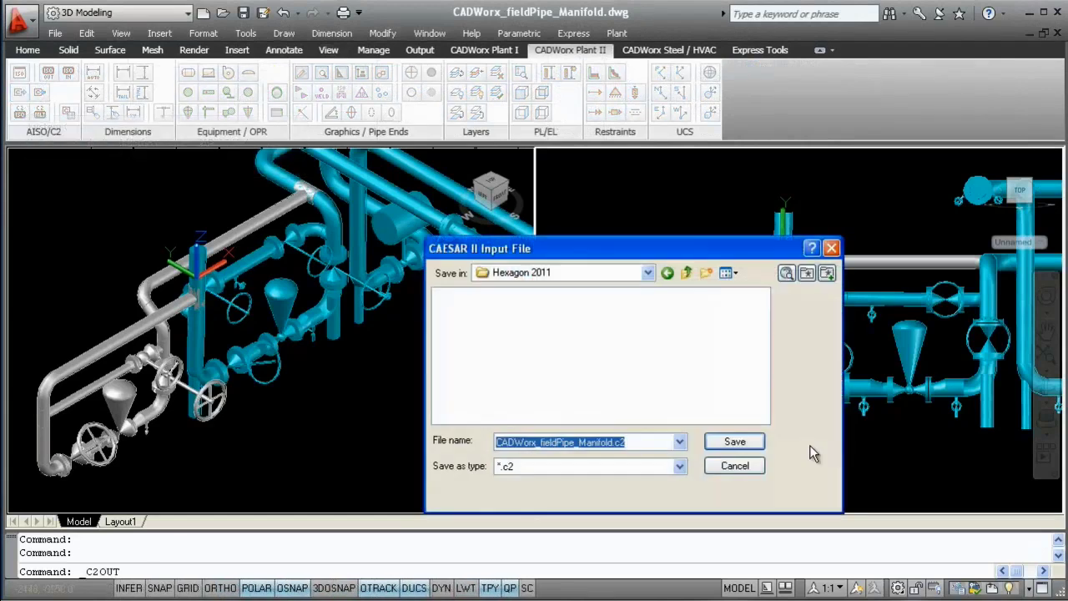
click(734, 444)
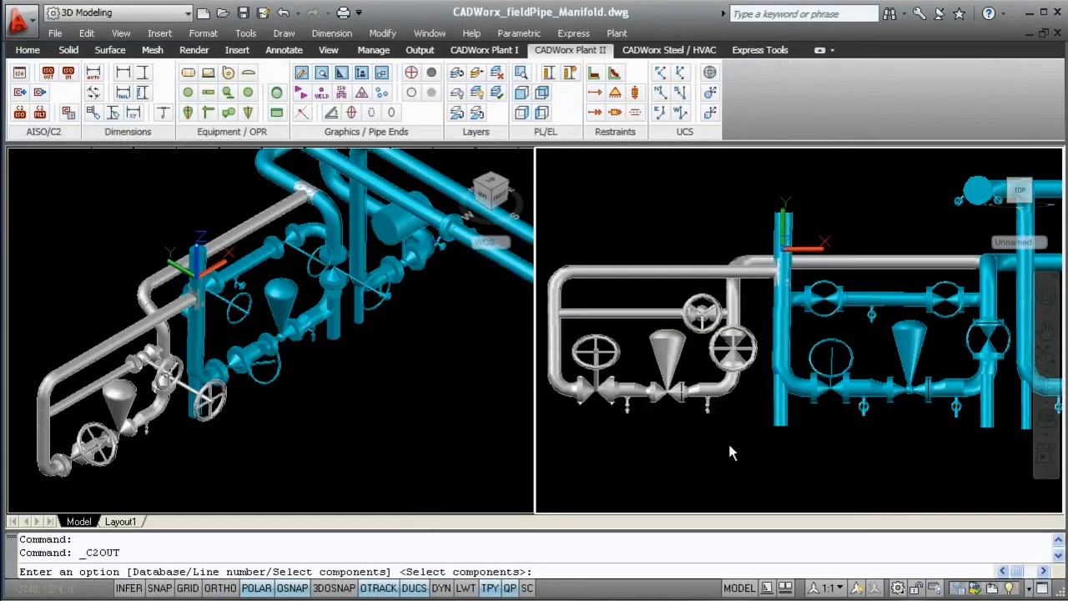
Export all four listed line numbers, skipping start locations.
text(l)
key(Return)
text(l)
key(Return)
drag(497, 231, 505, 267)
click(474, 443)
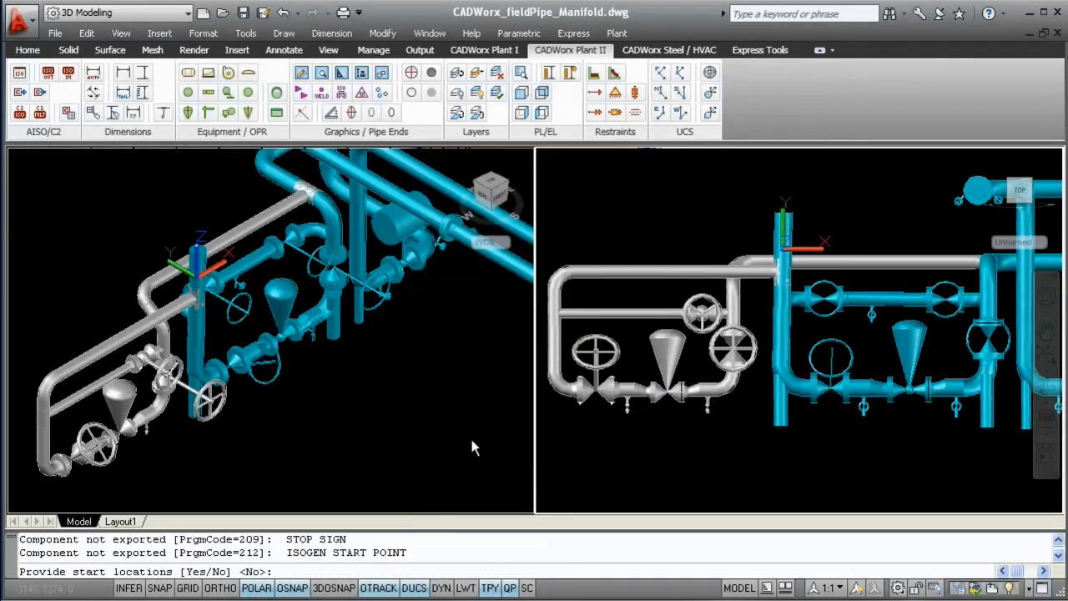
key(Return)
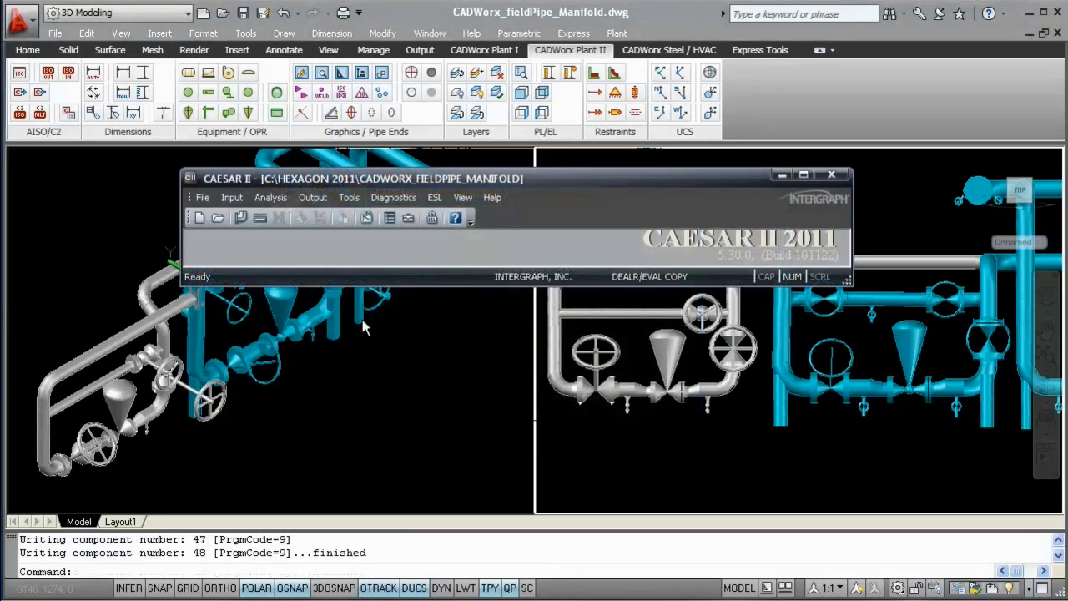
Batch-run the piping job and display the load case 2 Stresses report.
click(239, 219)
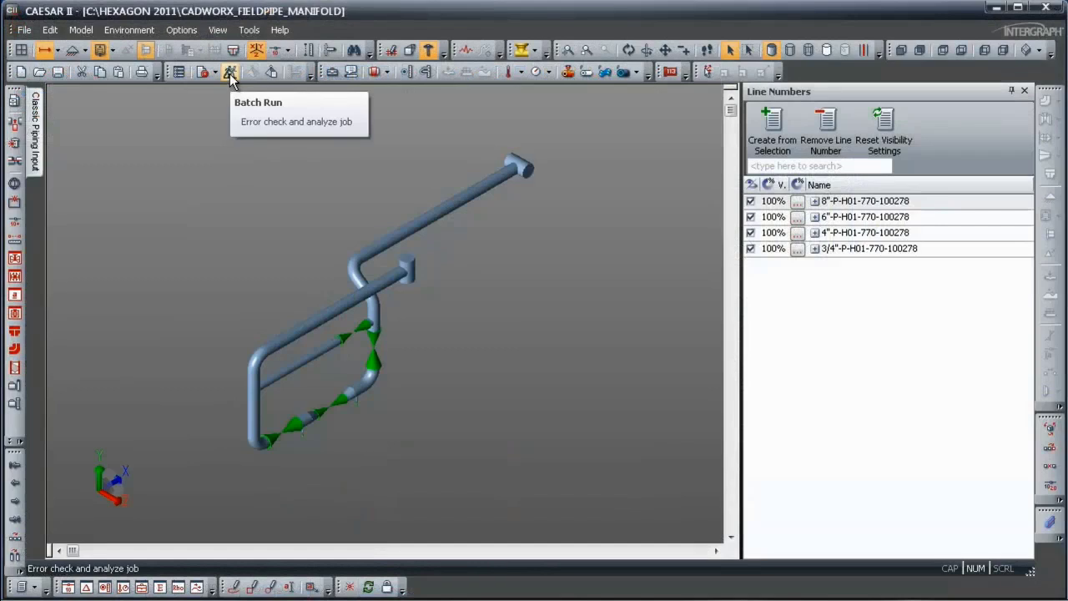
click(230, 74)
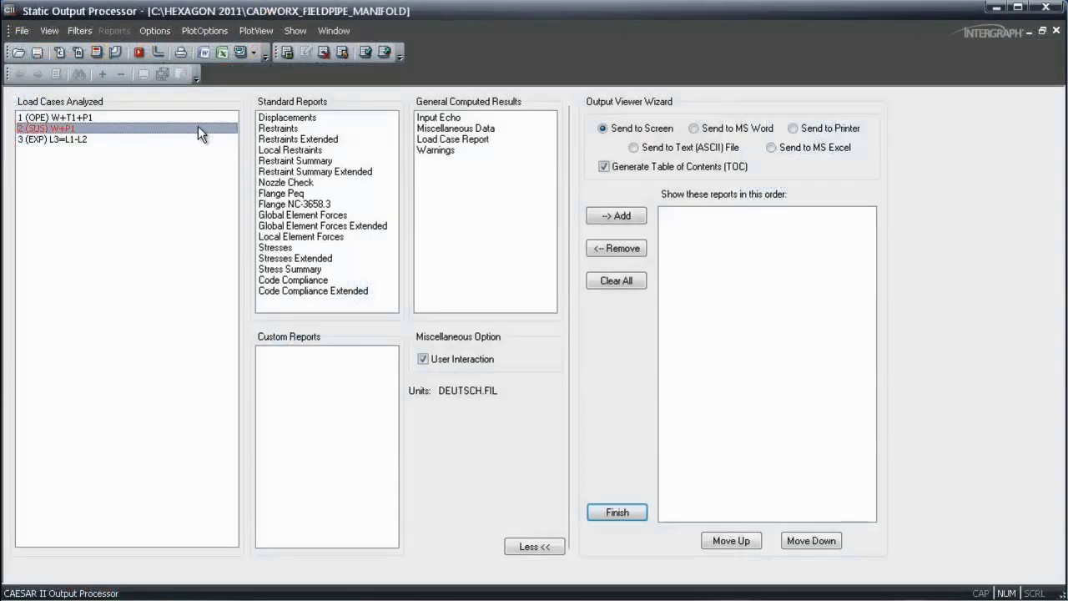
click(283, 248)
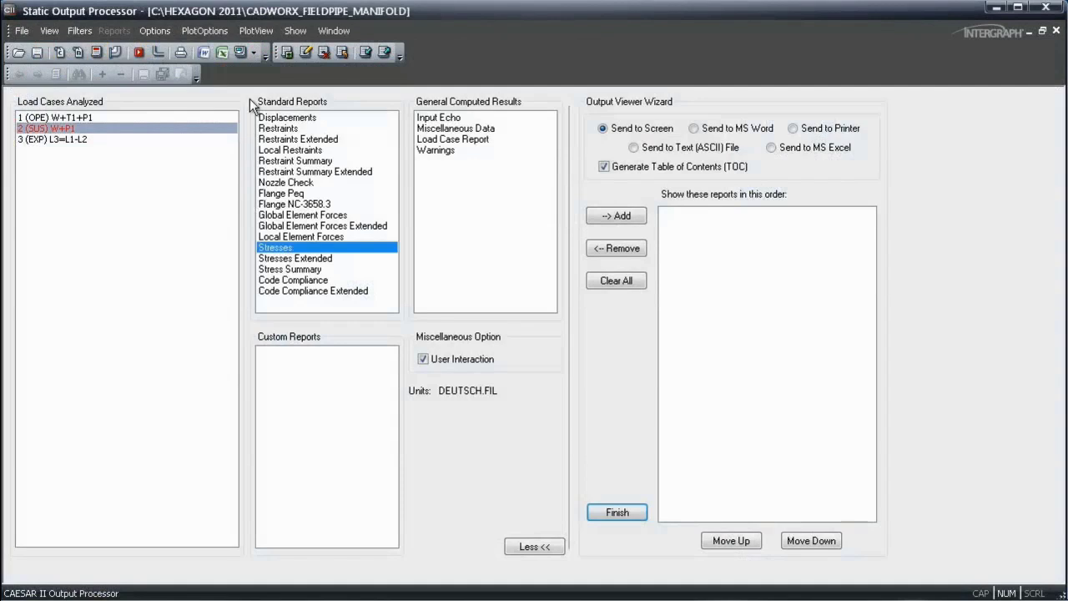
click(244, 54)
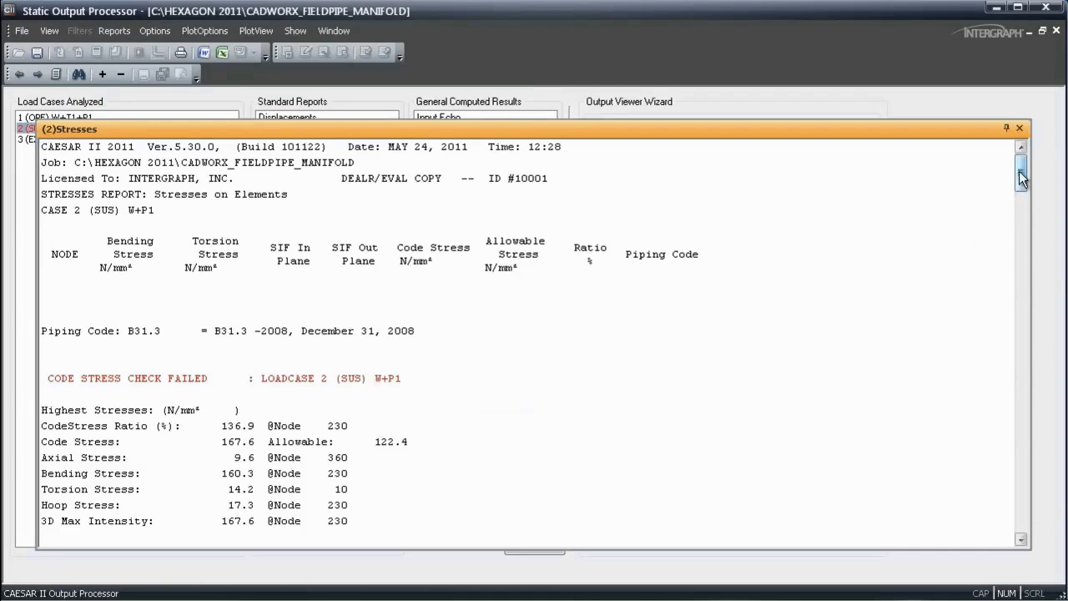
Review the failure at node 230 (136.9%), then return to the piping input.
mouse_move(1021, 172)
mouse_down()
mouse_move(1034, 315)
mouse_move(1060, 426)
mouse_up()
click(1019, 128)
click(161, 30)
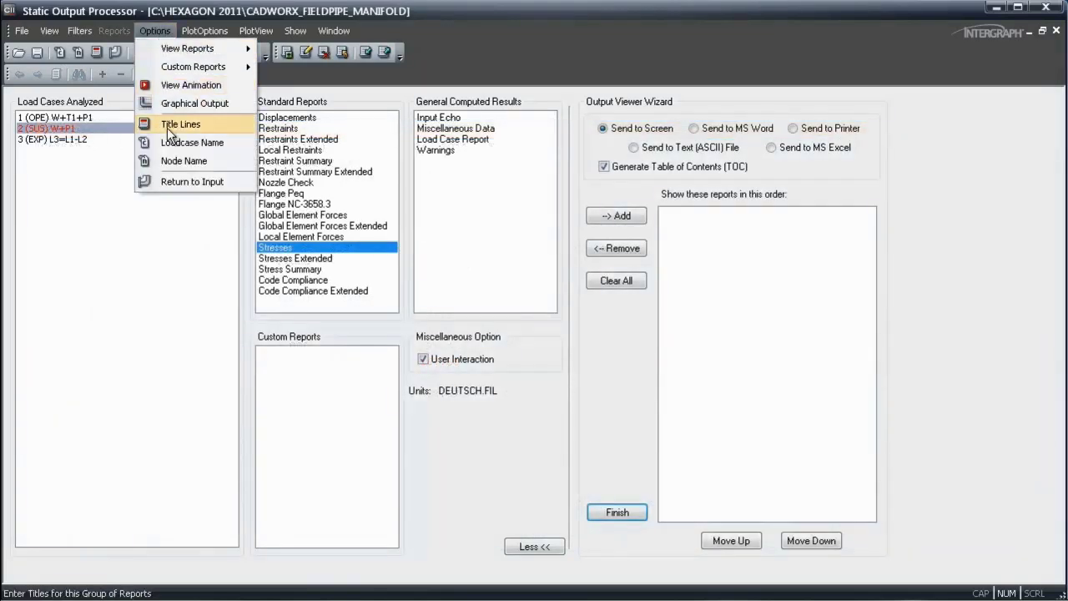
click(179, 183)
Open element 90-100 in Classic Piping Input and give node 100 a +Y restraint.
click(371, 379)
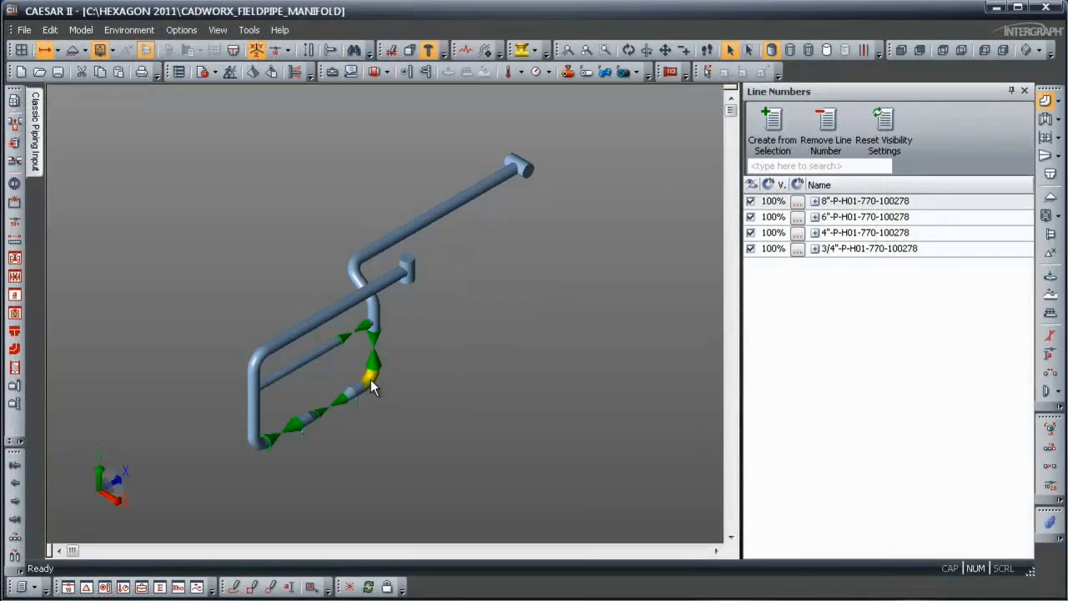
click(36, 127)
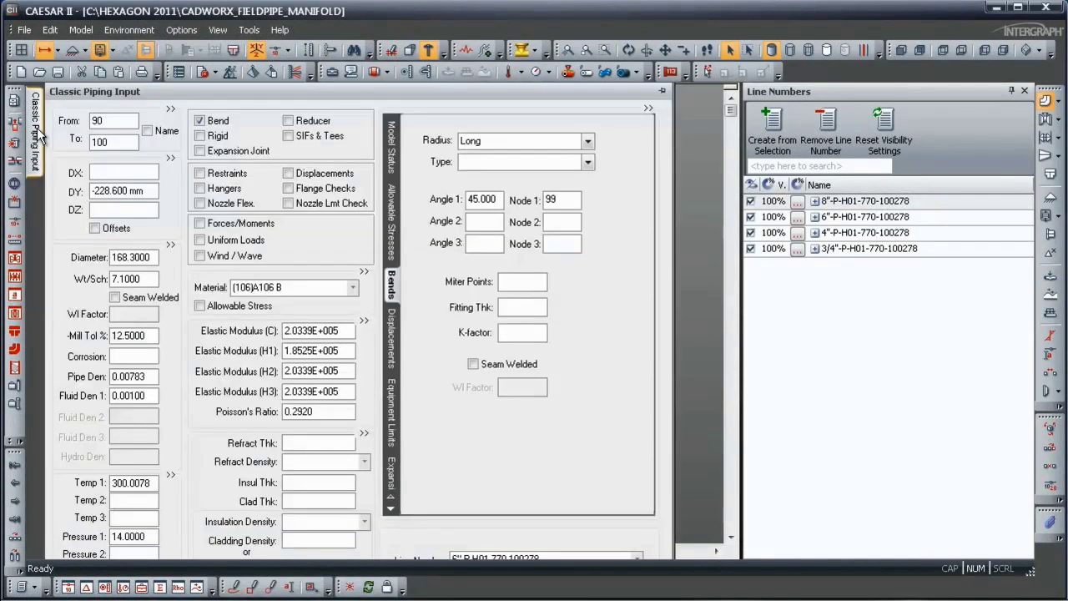
click(200, 172)
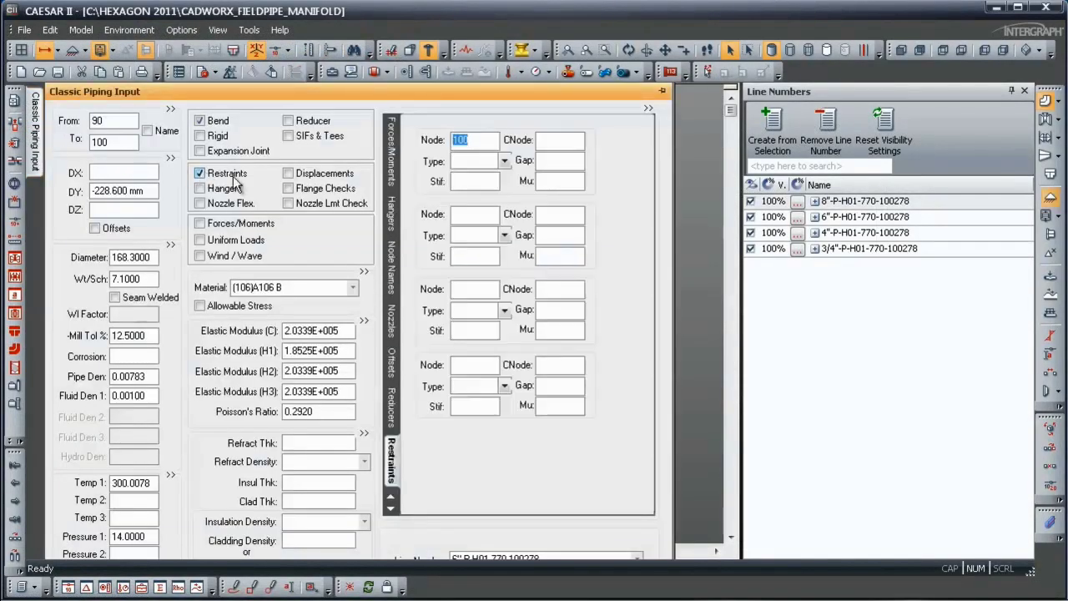
click(504, 160)
click(480, 240)
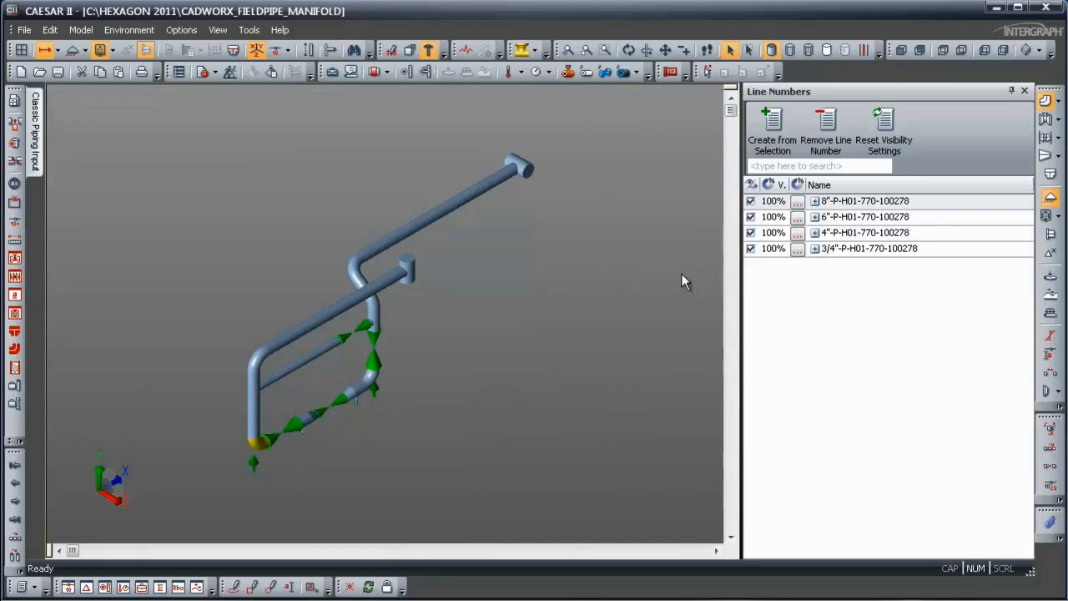
Re-run the analysis and review the sustained and expansion stress reports, which pass at 65.2% at node 200.
click(228, 75)
click(107, 129)
click(268, 247)
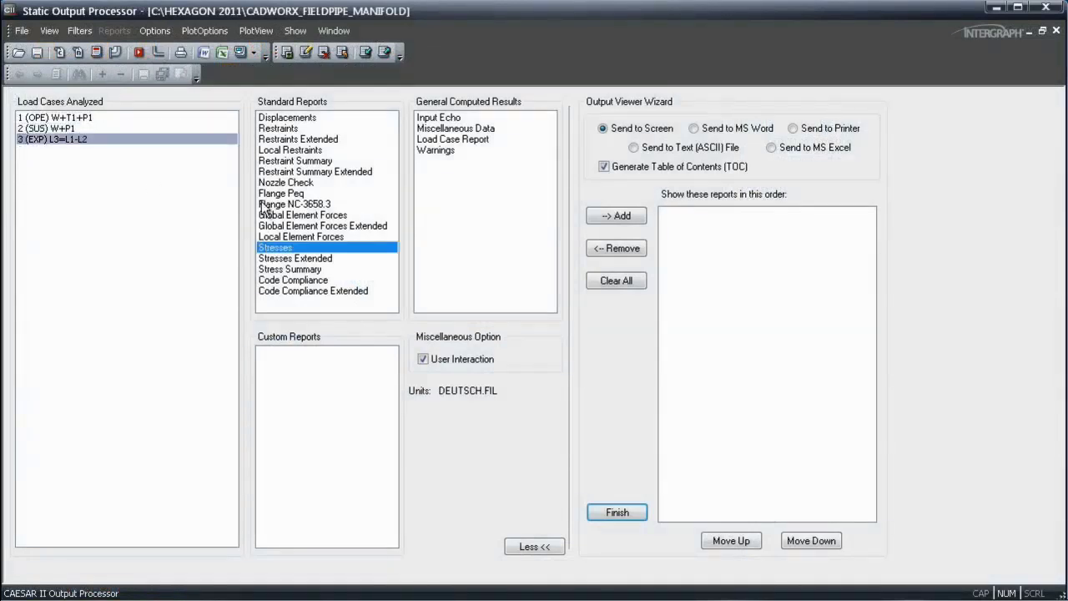
click(240, 53)
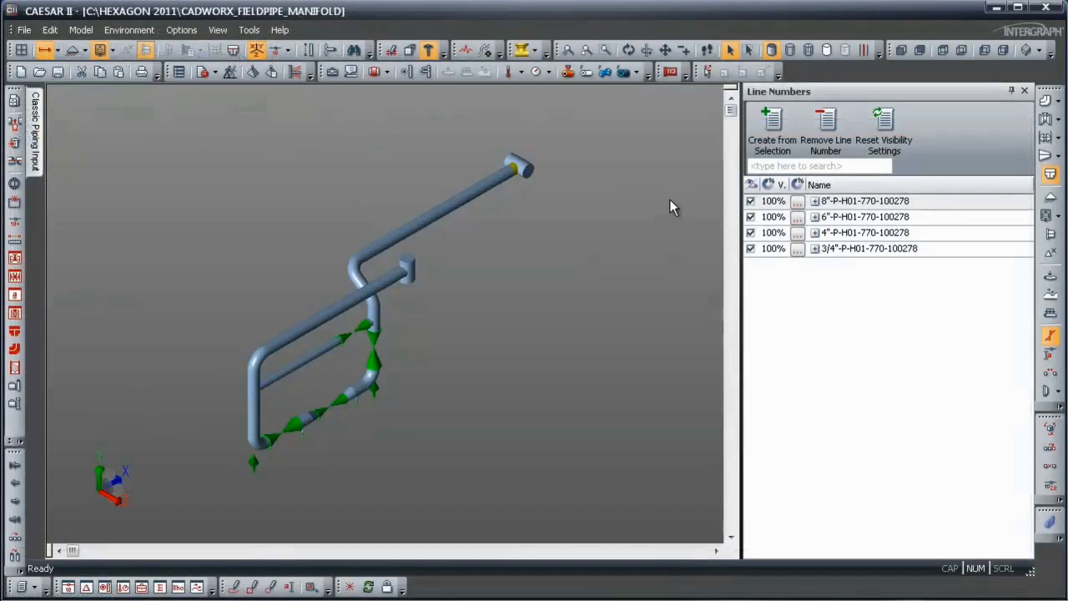
middle_drag(670, 207, 551, 240)
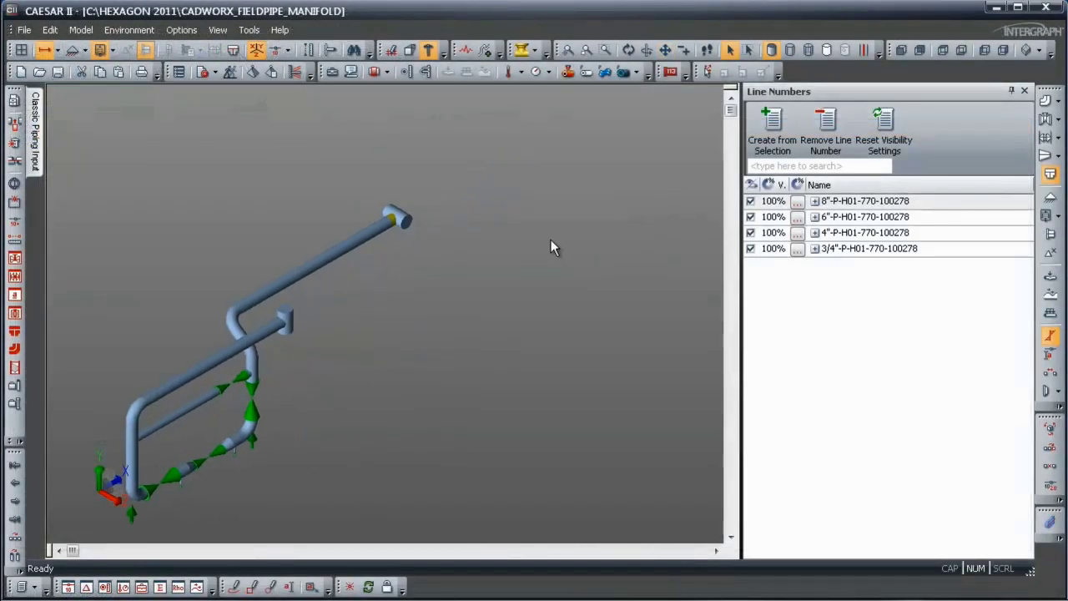
Load the 770_CADWorx_Manifold.dwg plant drawing alongside the stress model.
click(521, 52)
click(441, 188)
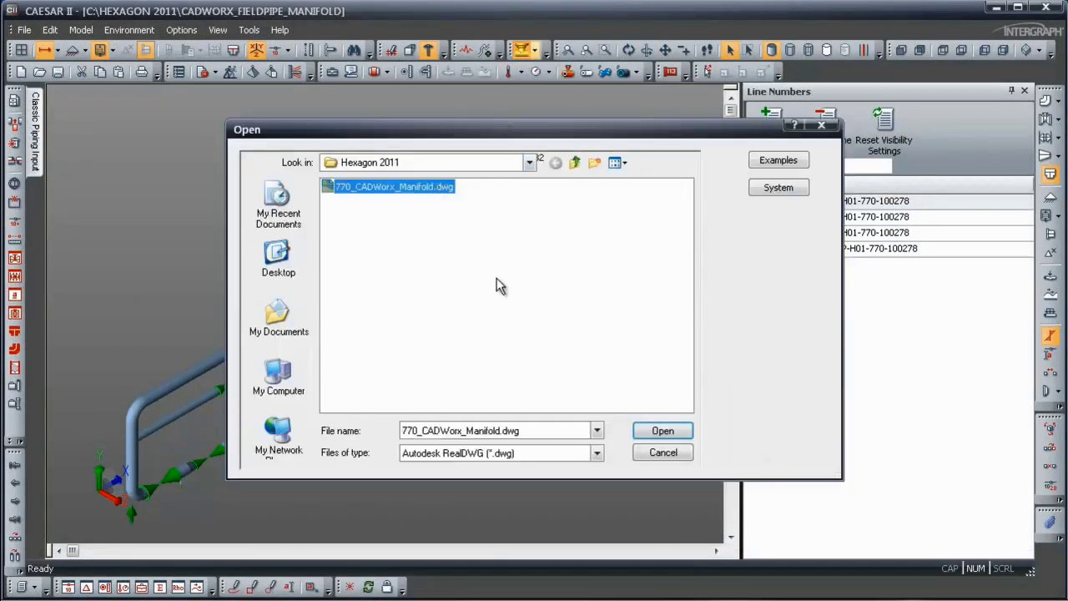
click(663, 431)
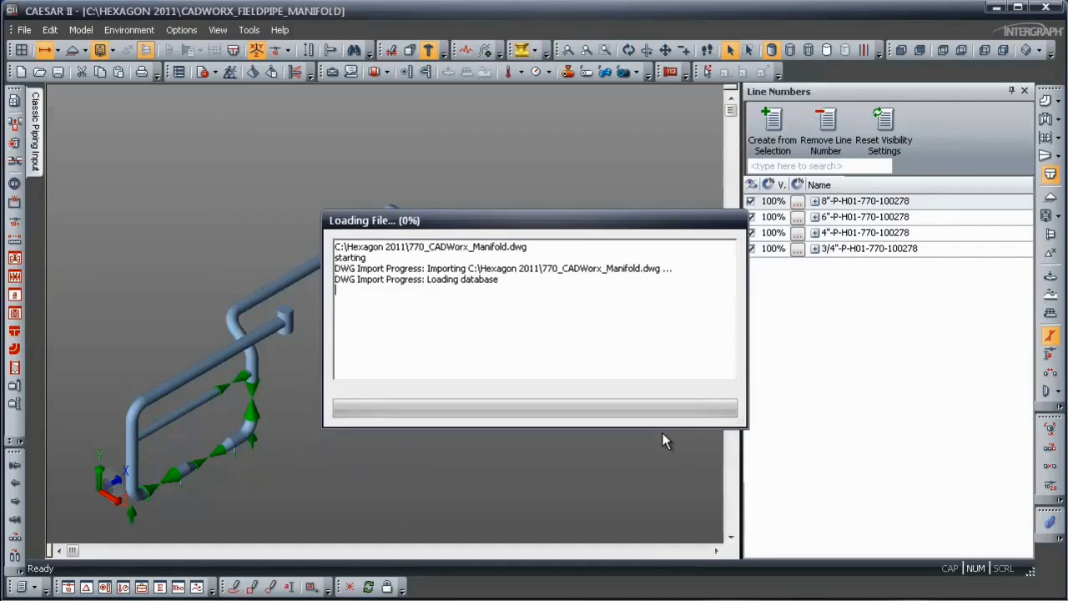
Highlight the 8", 6" and remaining lines, then save the manifold model.
click(848, 201)
shift+click(850, 216)
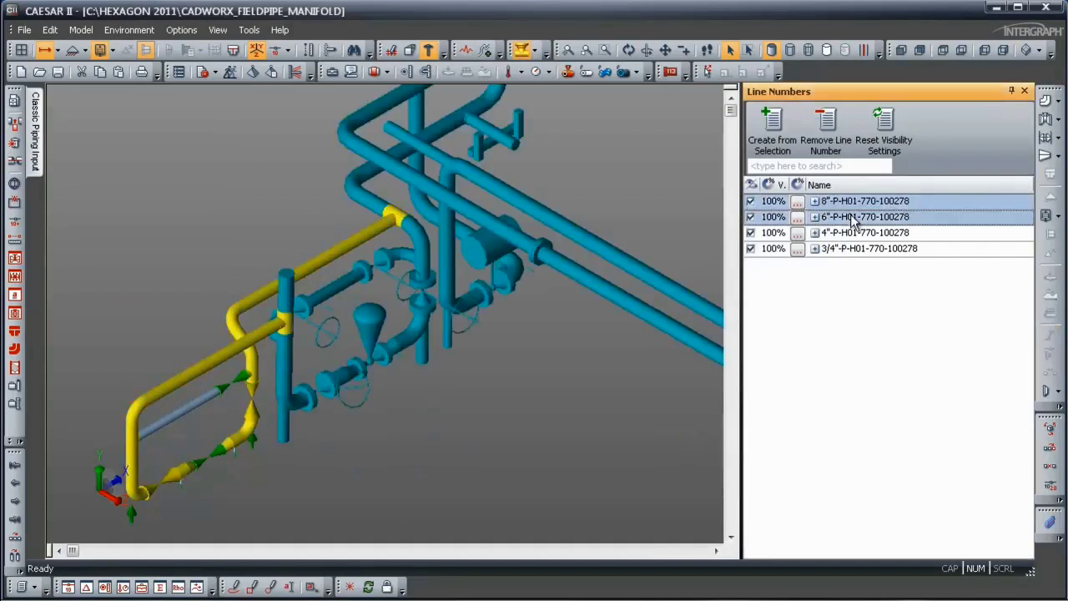
shift+click(852, 233)
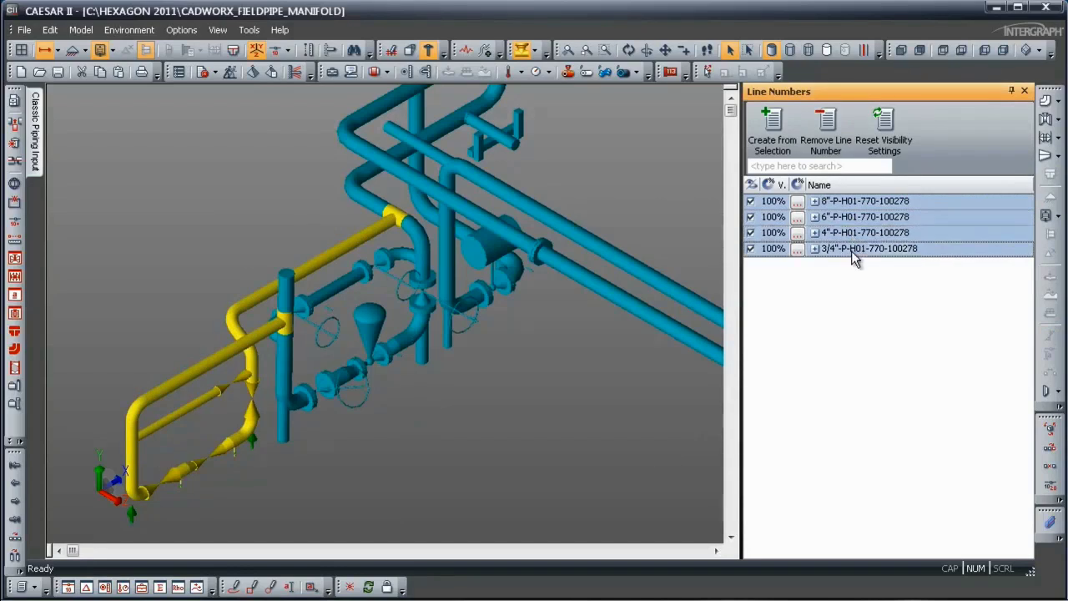
click(24, 30)
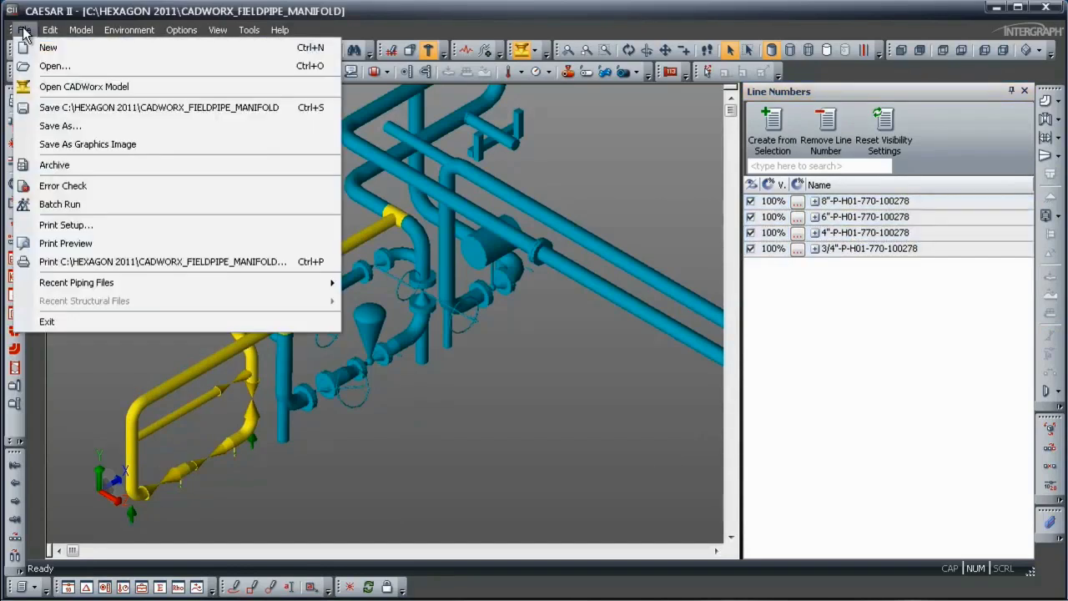
click(64, 108)
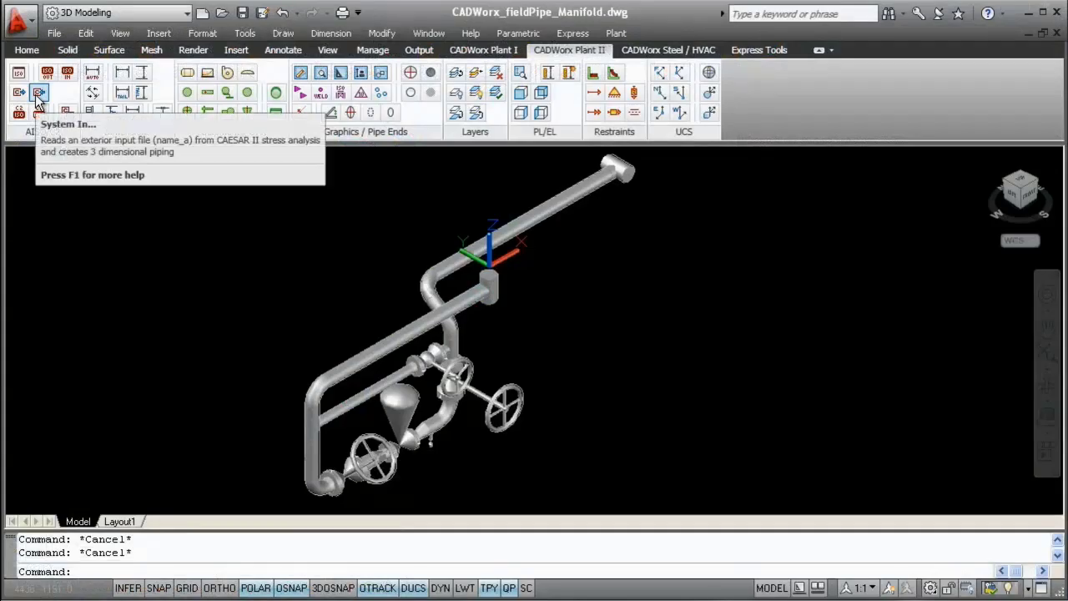
Import CADWORX_FIELDPIPE_MANIFOLD.C2 into the drawing using the default piping specification.
click(38, 94)
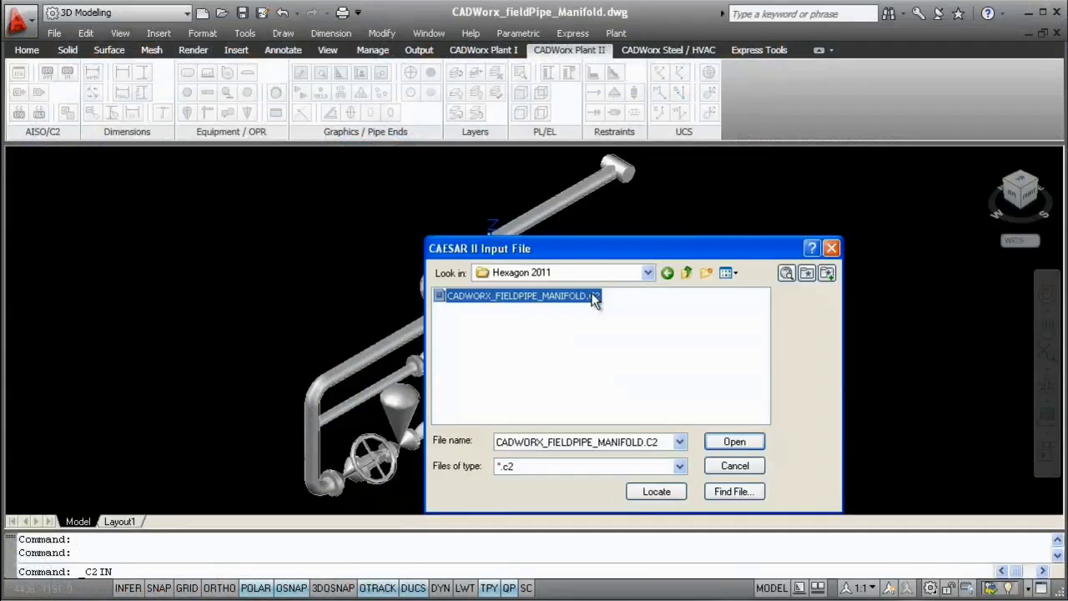
click(734, 442)
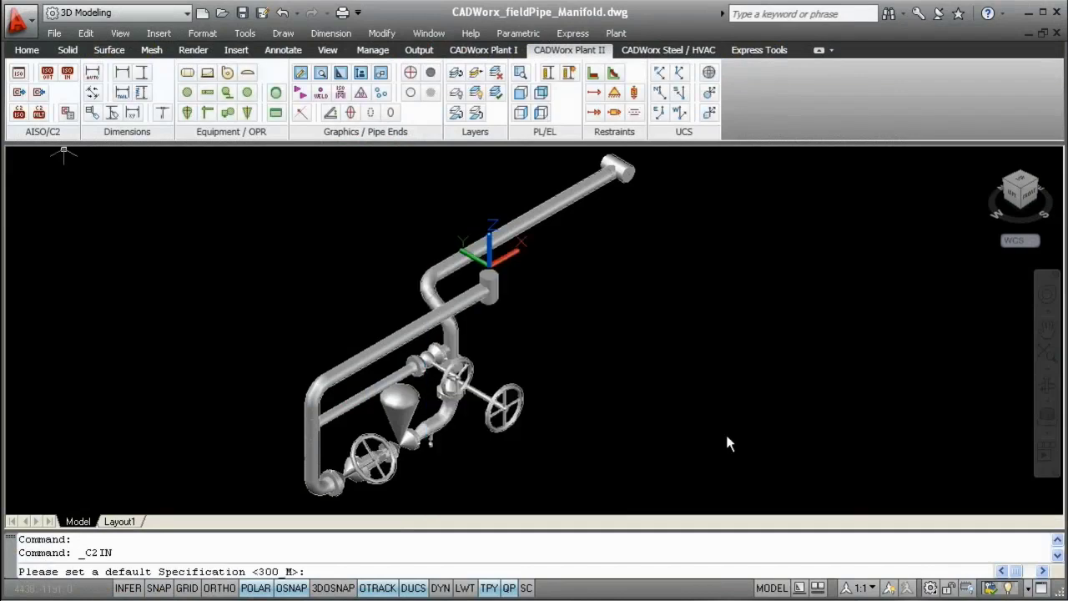
key(Return)
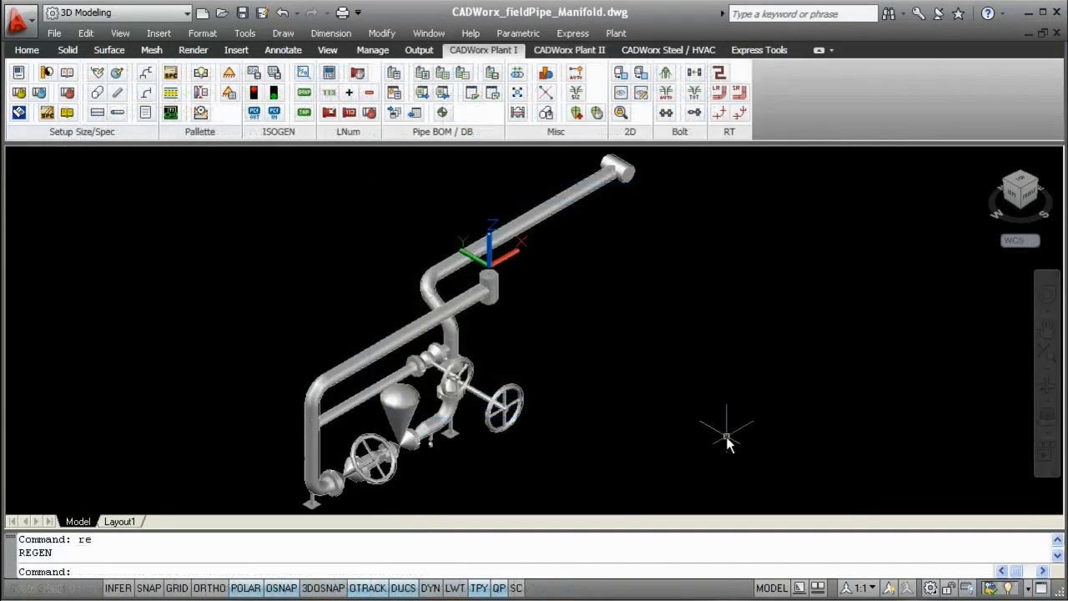
click(726, 441)
key(Escape)
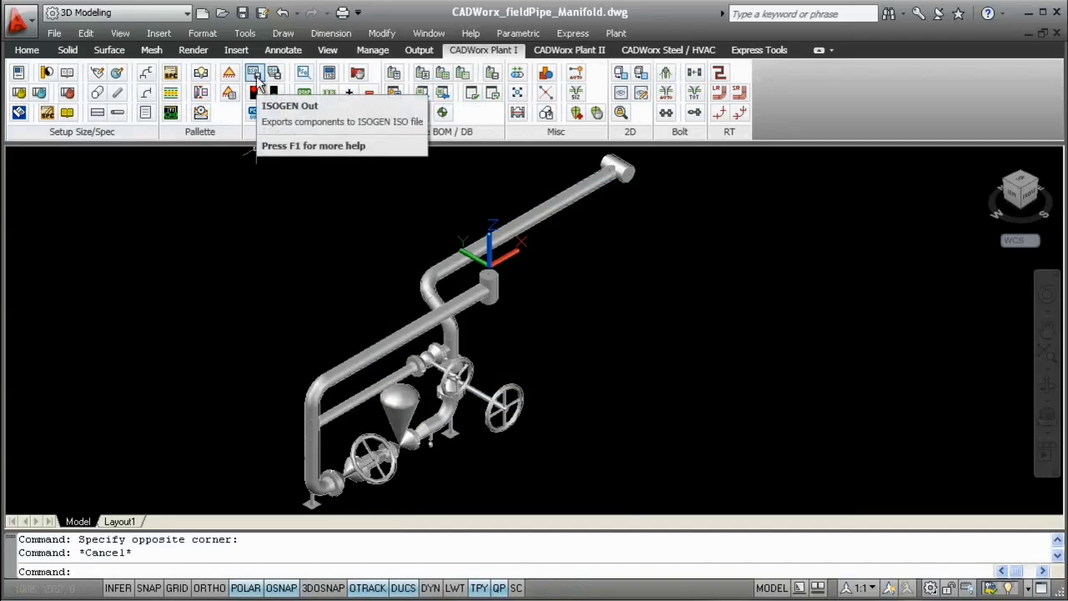
Export all four manifold line numbers to a Final-Weld-Box ISOGEN isometric and open it.
click(257, 80)
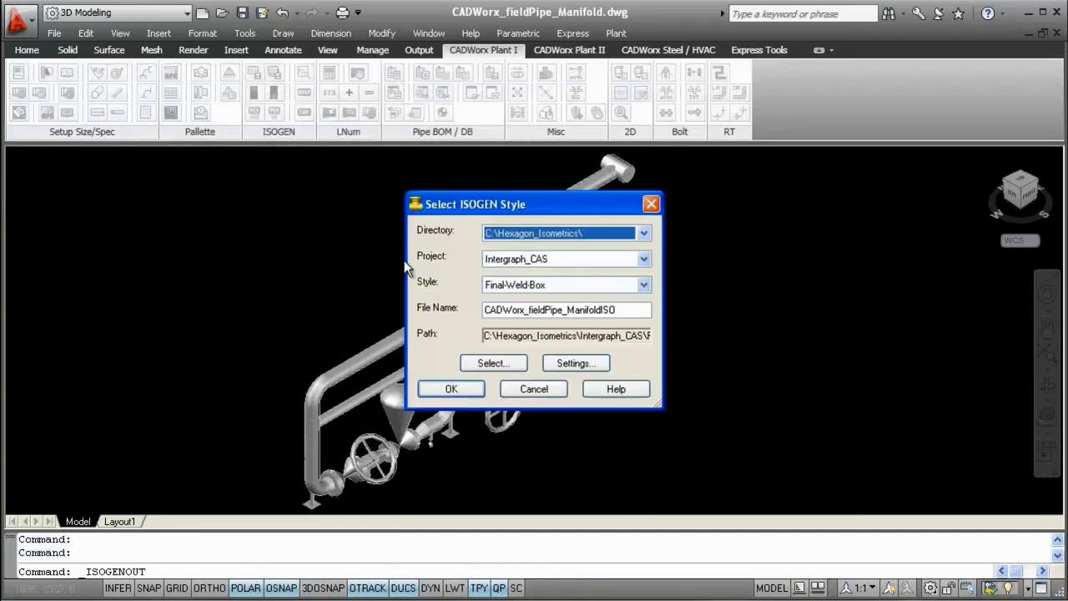
click(457, 387)
text(1)
key(Return)
text(1)
key(Return)
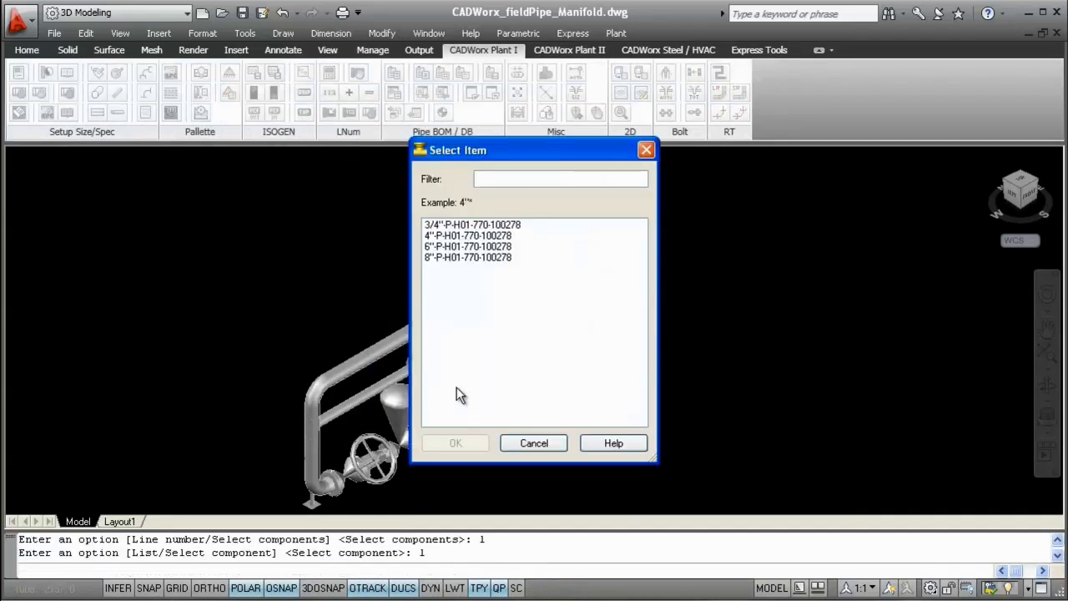
drag(463, 227, 457, 288)
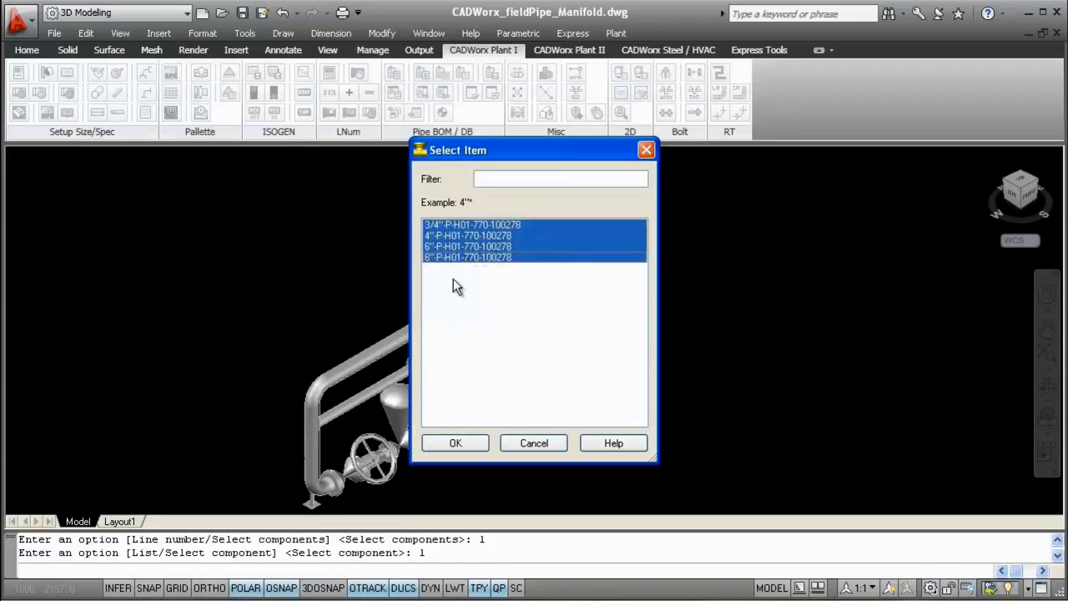
click(453, 445)
click(398, 366)
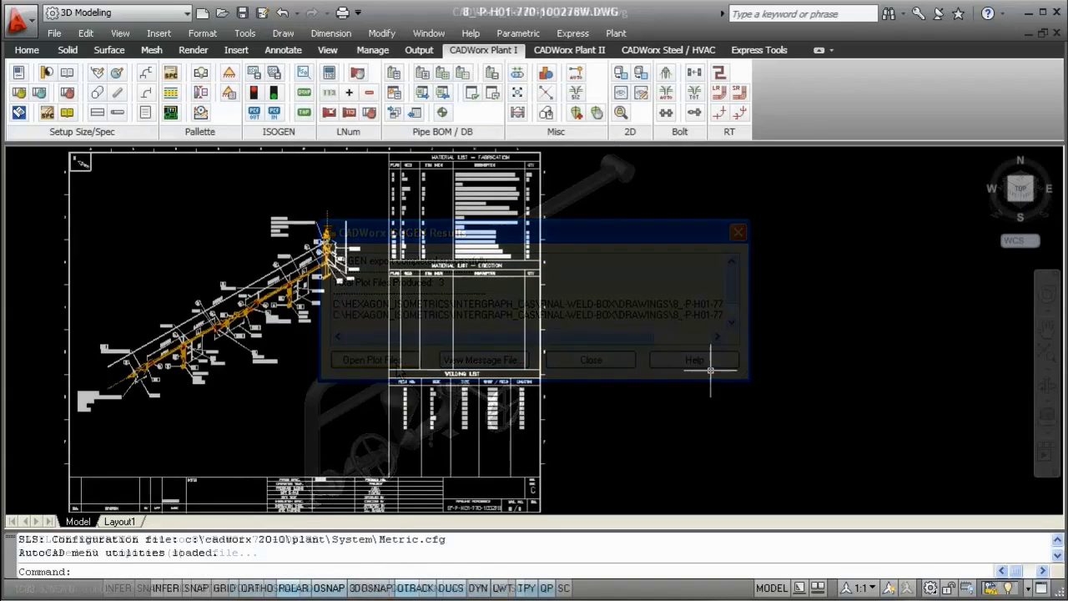
Zoom into the isometric and its material list for line 100278.
click(1048, 369)
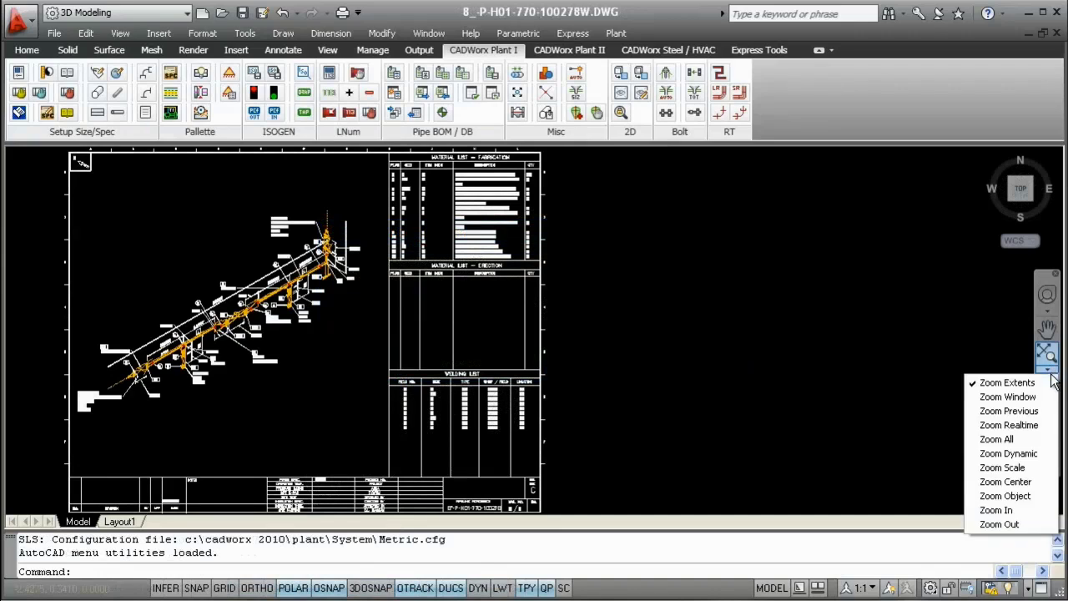
click(1023, 398)
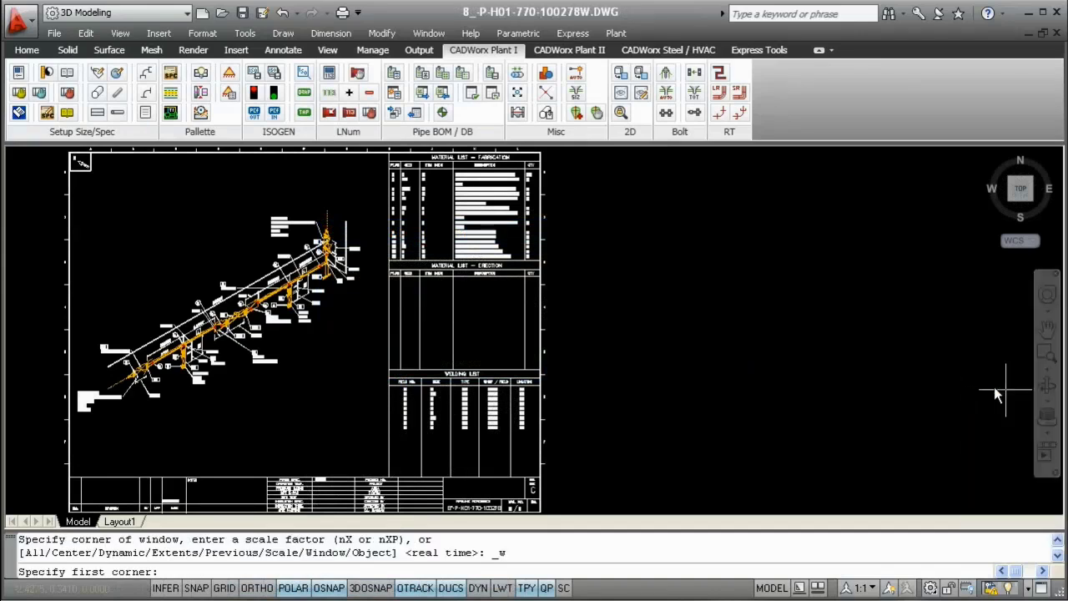
click(560, 344)
click(143, 149)
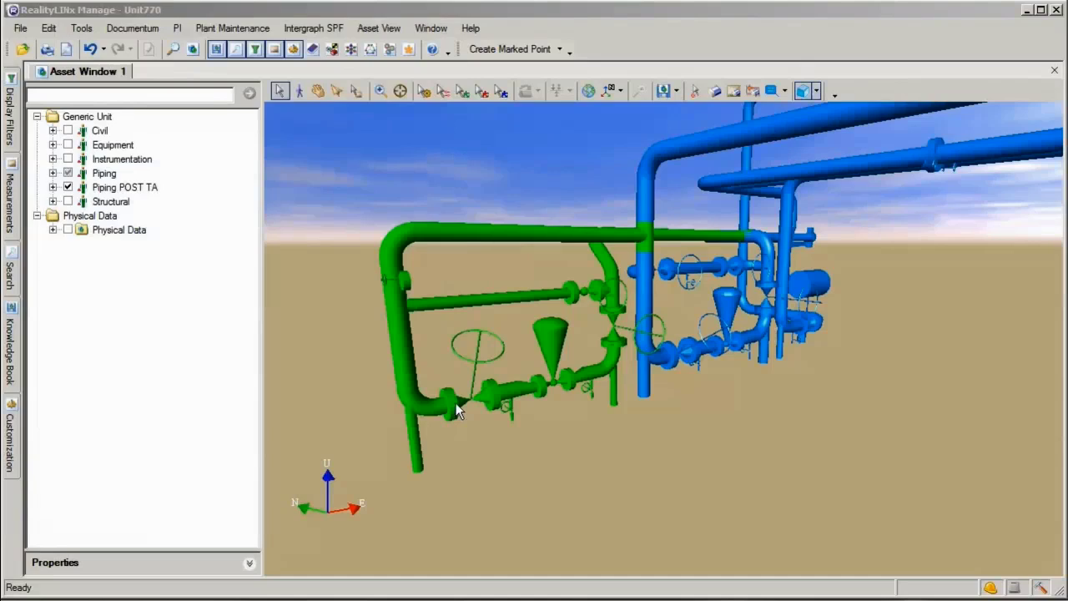
Select line P-770-100278, then orbit the 3D view to a new angle.
click(455, 402)
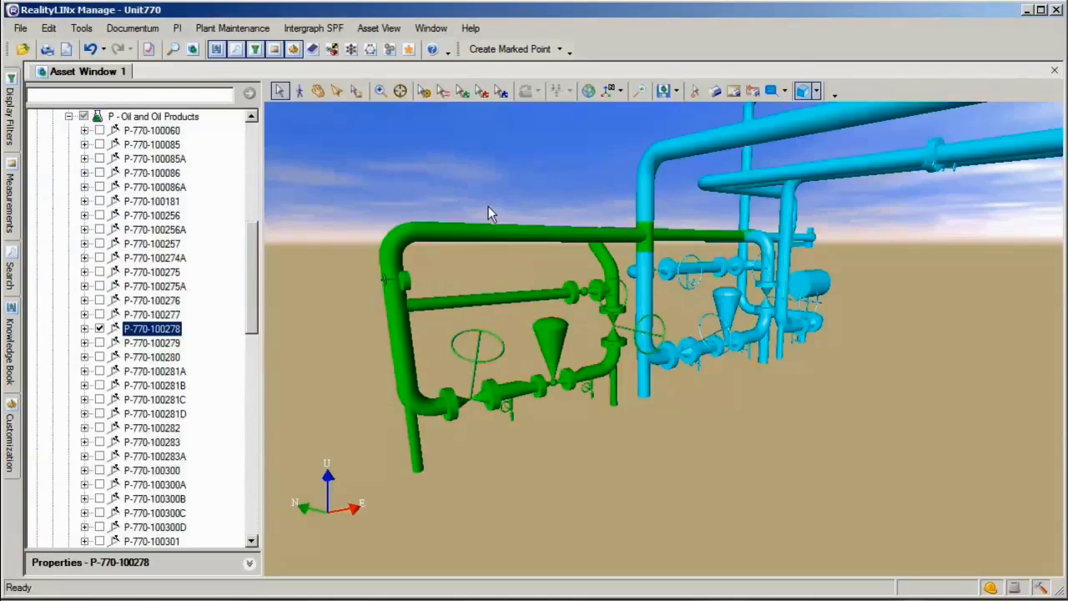
click(483, 192)
click(318, 90)
mouse_move(484, 288)
mouse_down()
mouse_move(647, 294)
mouse_move(875, 267)
mouse_move(559, 267)
mouse_move(489, 286)
mouse_up()
drag(248, 310, 173, 530)
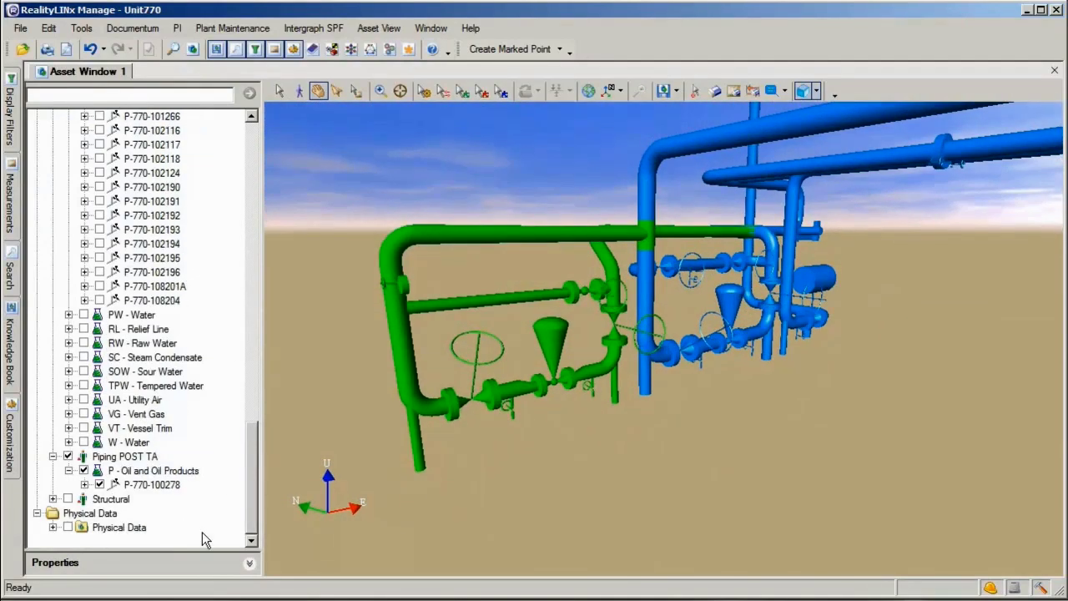
Turn on Scan Positions 2011-04-Post_TA and select three scan markers, including 1208-0888.
click(53, 528)
click(84, 499)
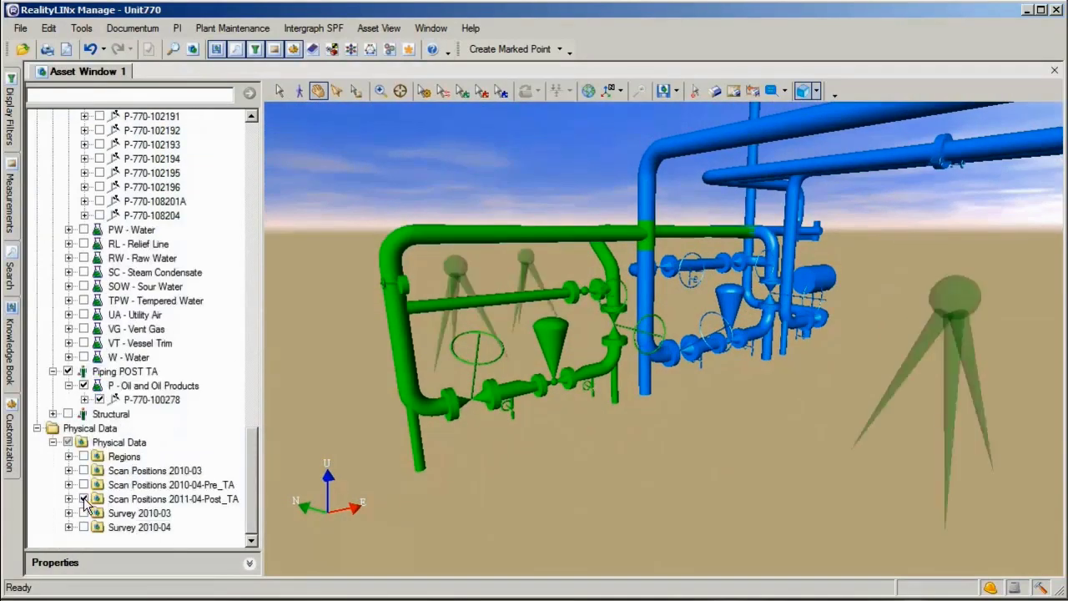
click(279, 90)
click(455, 278)
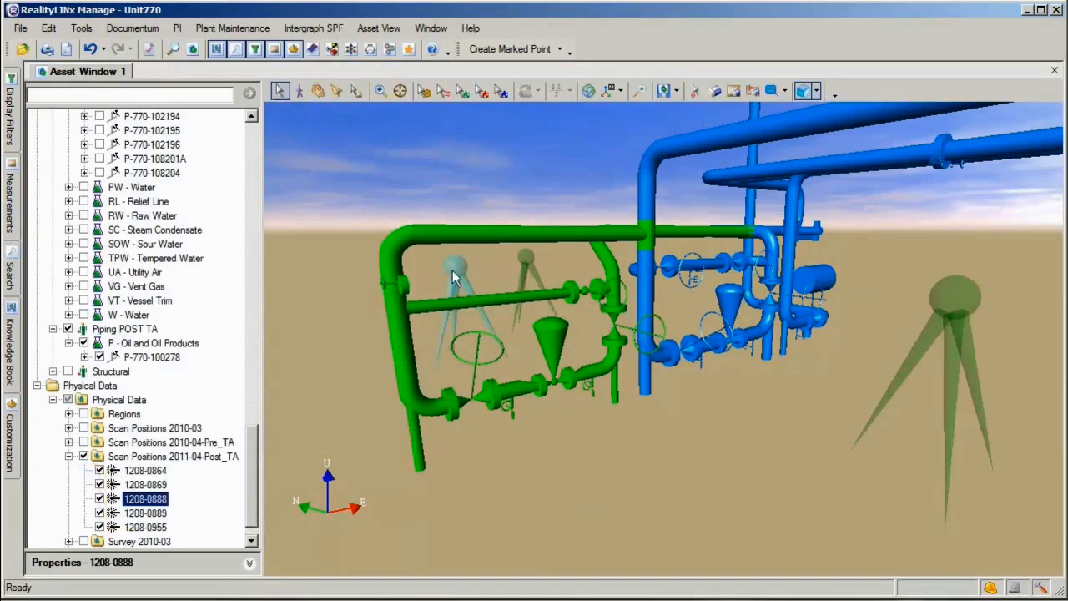
ctrl+click(531, 265)
ctrl+click(964, 299)
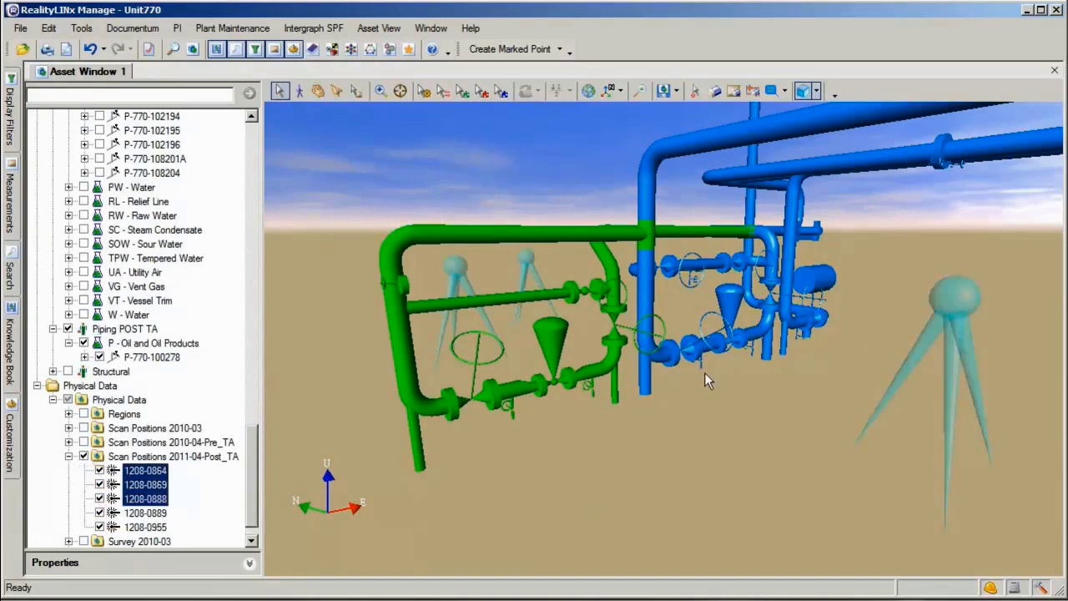
Show scans 1208-0864, 1208-0869 and 1208-0888 as points and inspect them around the green pipe spool.
right_click(531, 256)
mouse_move(572, 354)
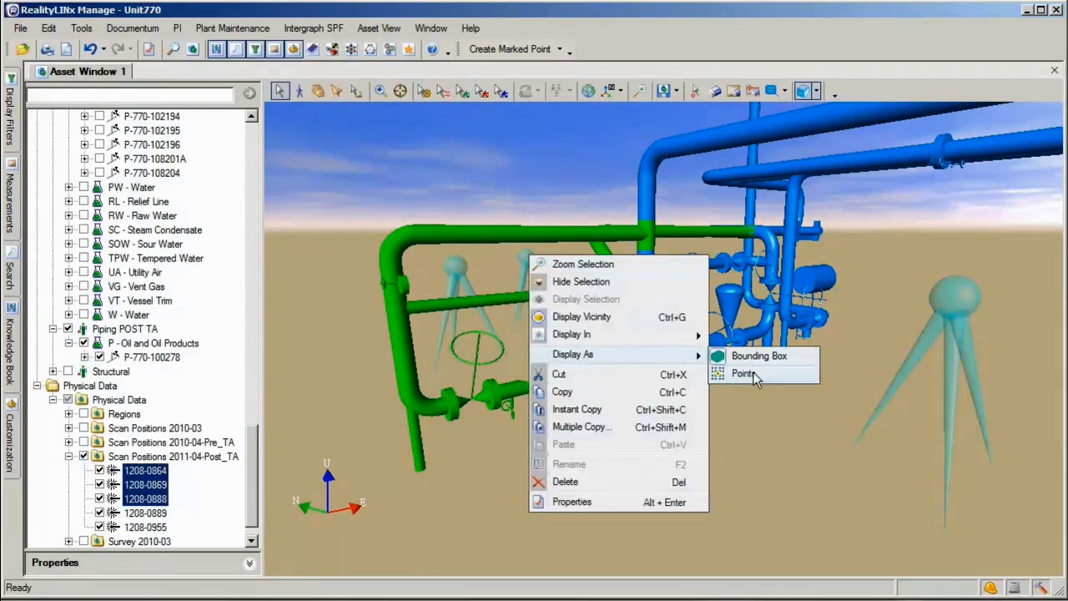
click(743, 373)
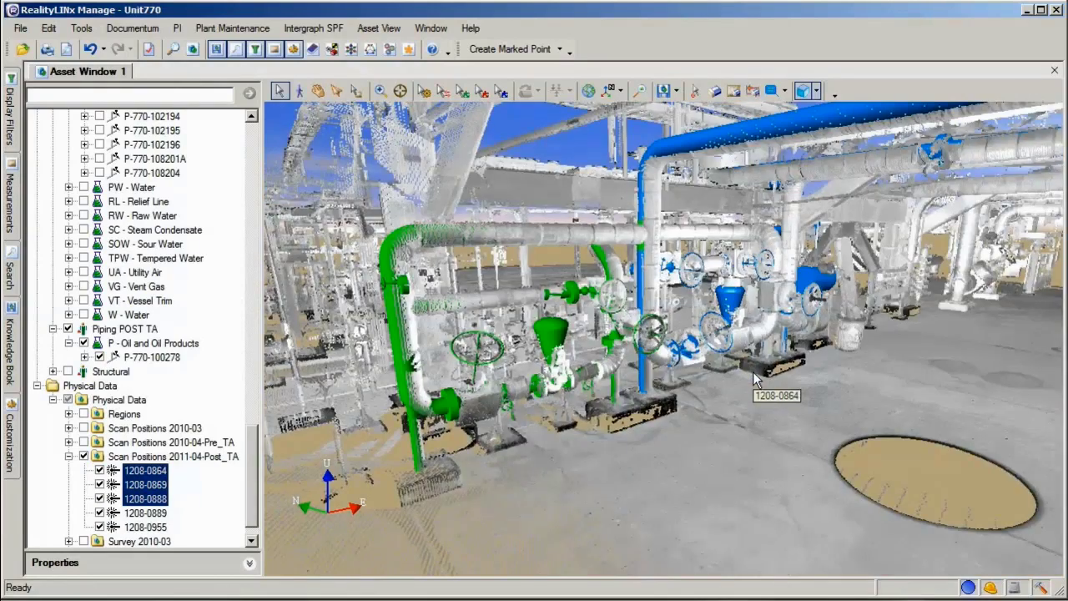
click(318, 90)
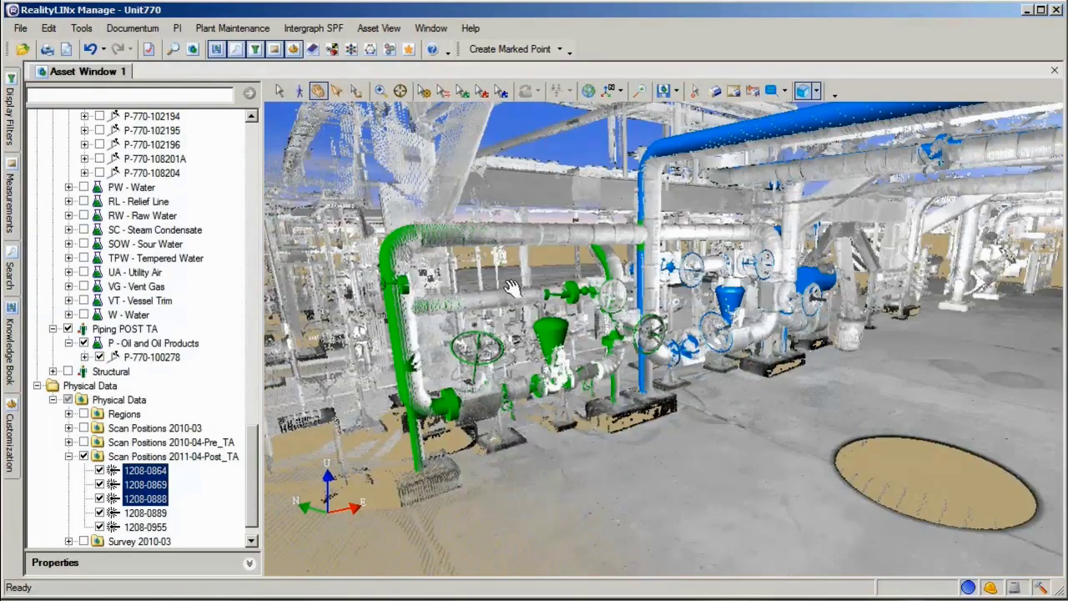
mouse_move(512, 288)
mouse_down()
mouse_move(595, 275)
mouse_move(519, 302)
mouse_move(709, 313)
mouse_up()
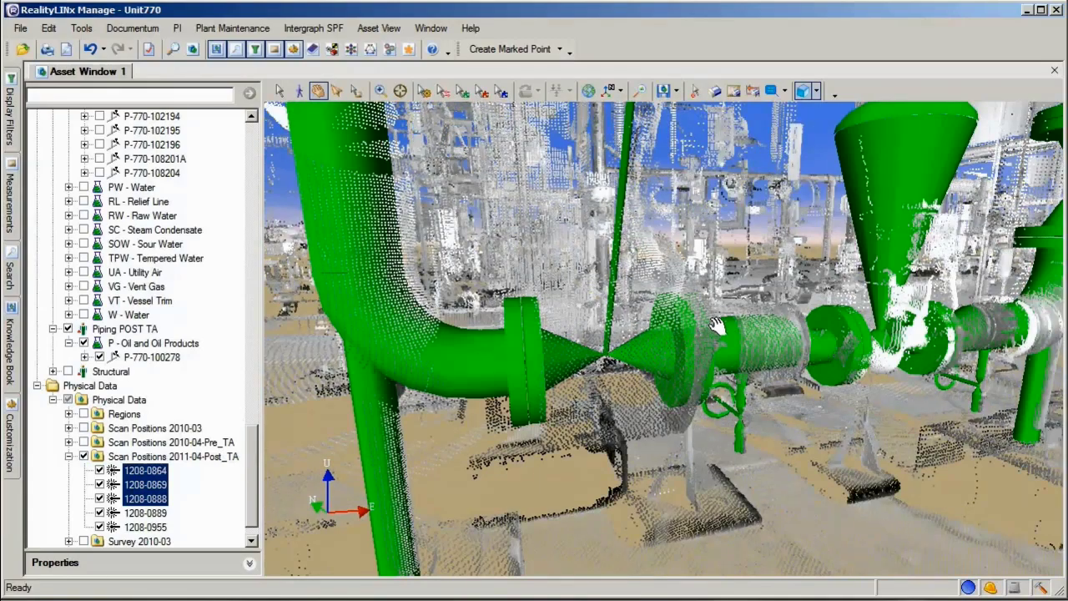
drag(688, 353, 693, 376)
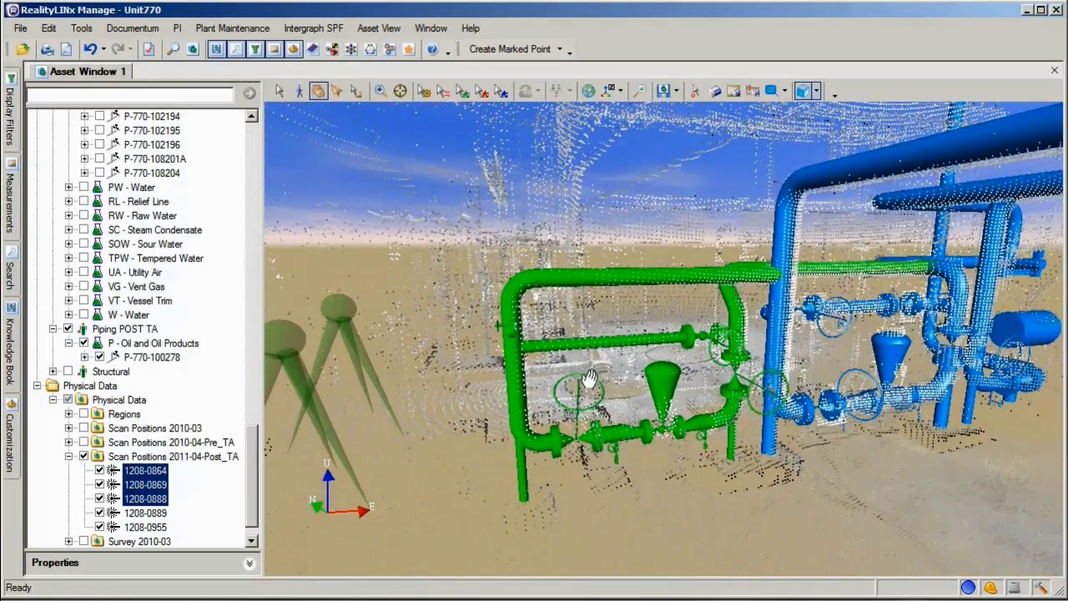